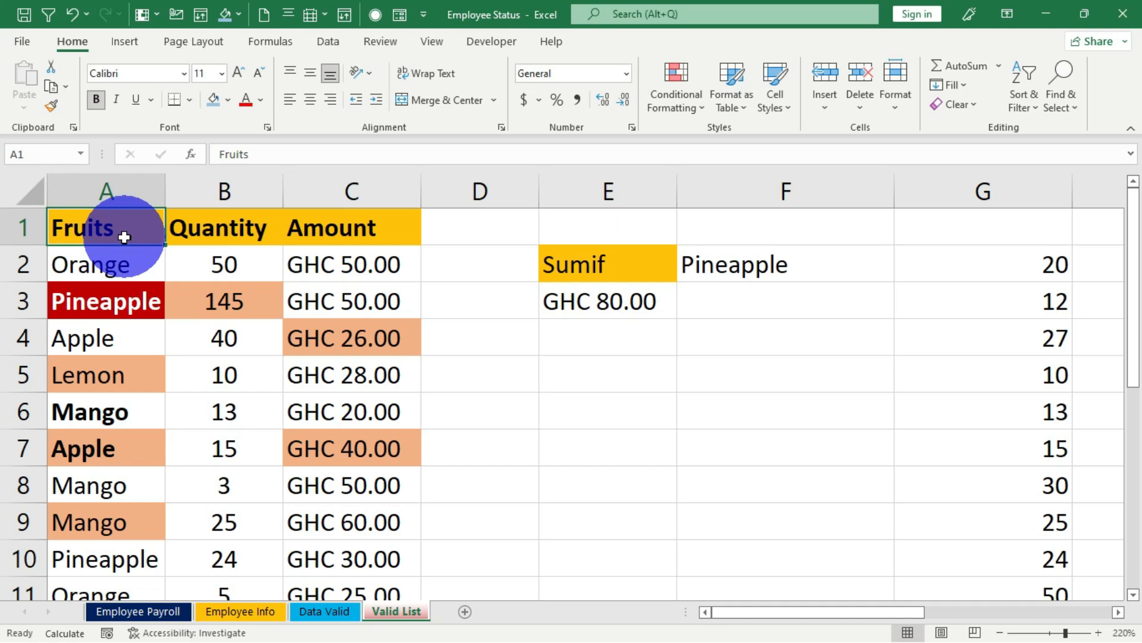
Go to the last used cell of the Valid List sheet, examine the data around it, and return to cell A1
key("ctrl+End")
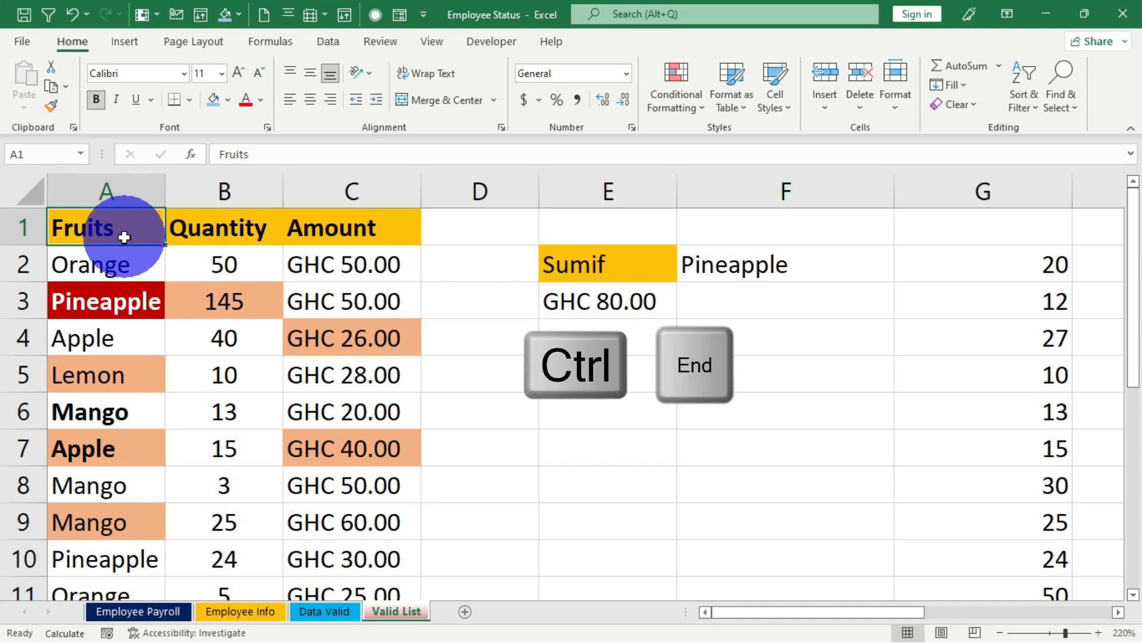
key("ctrl+End")
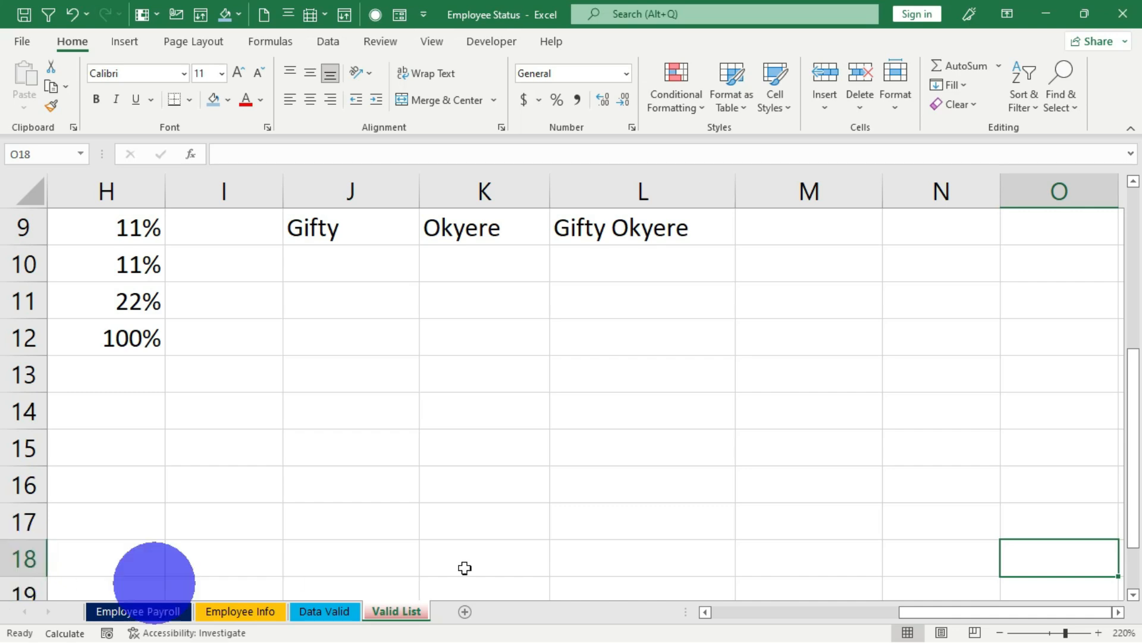
left_click_drag(1137, 417, 1109, 259)
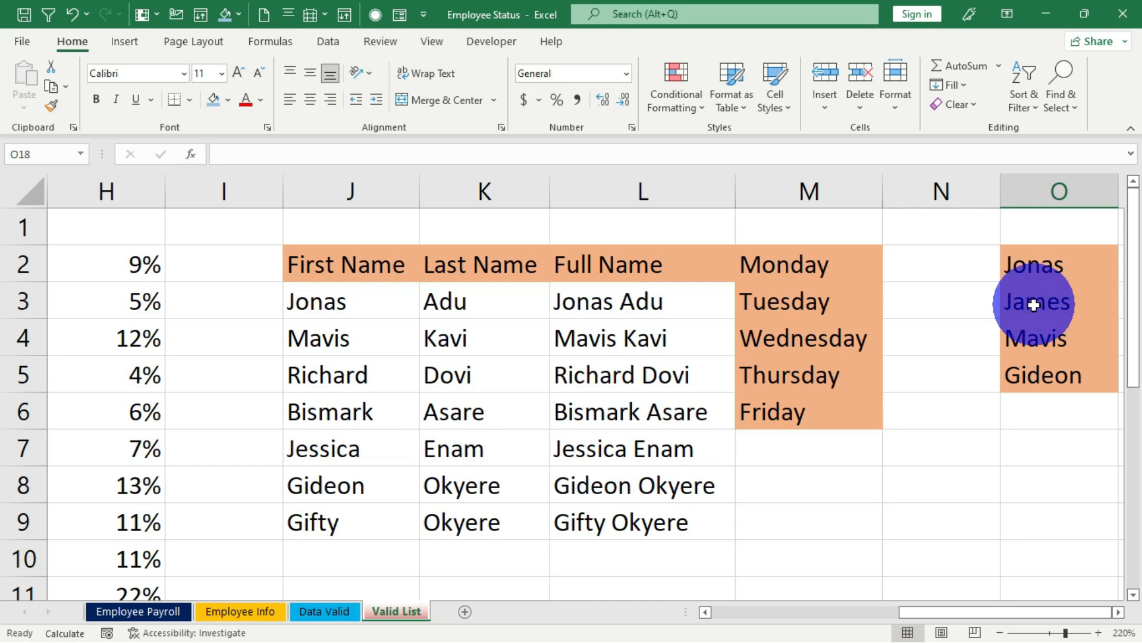
scroll(1034, 304, "down", 4)
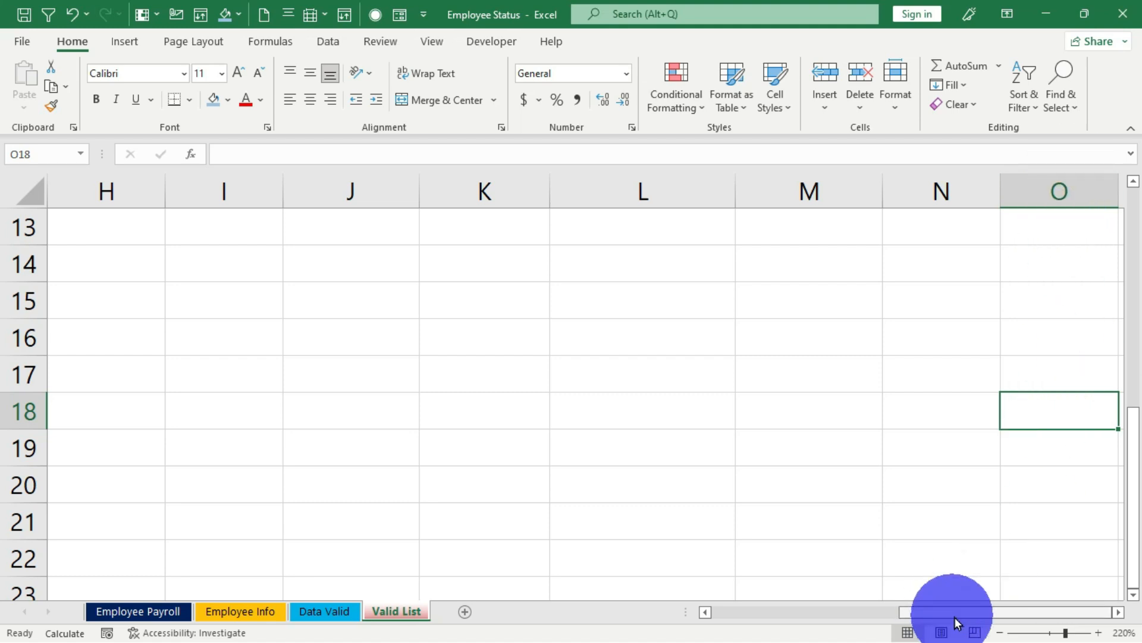
left_click_drag(961, 615, 800, 616)
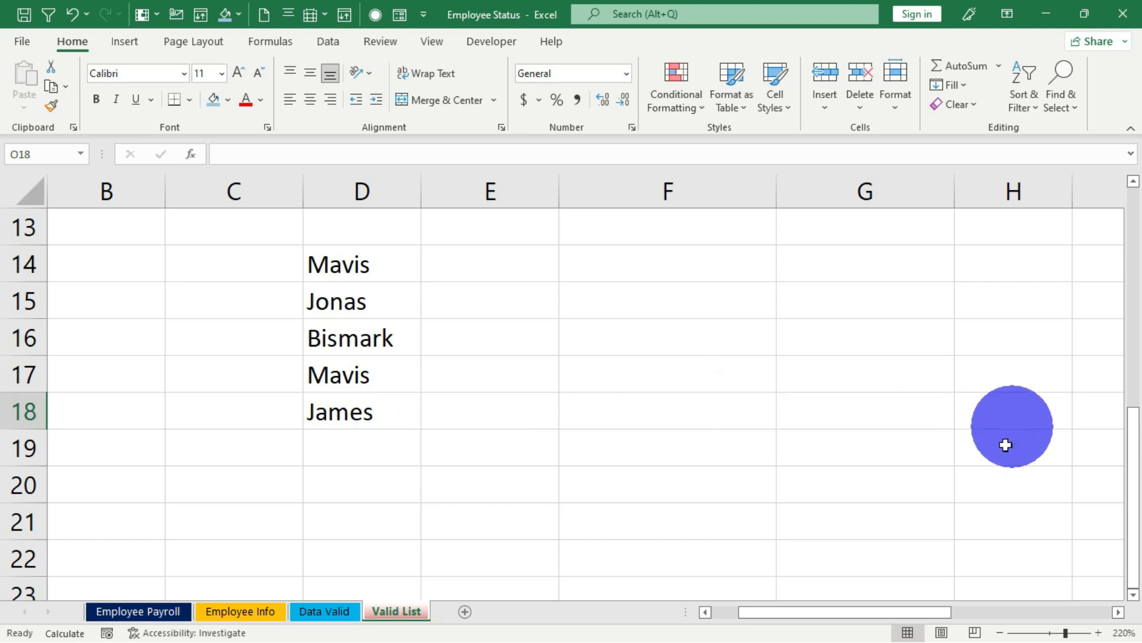
left_click_drag(916, 618, 1077, 616)
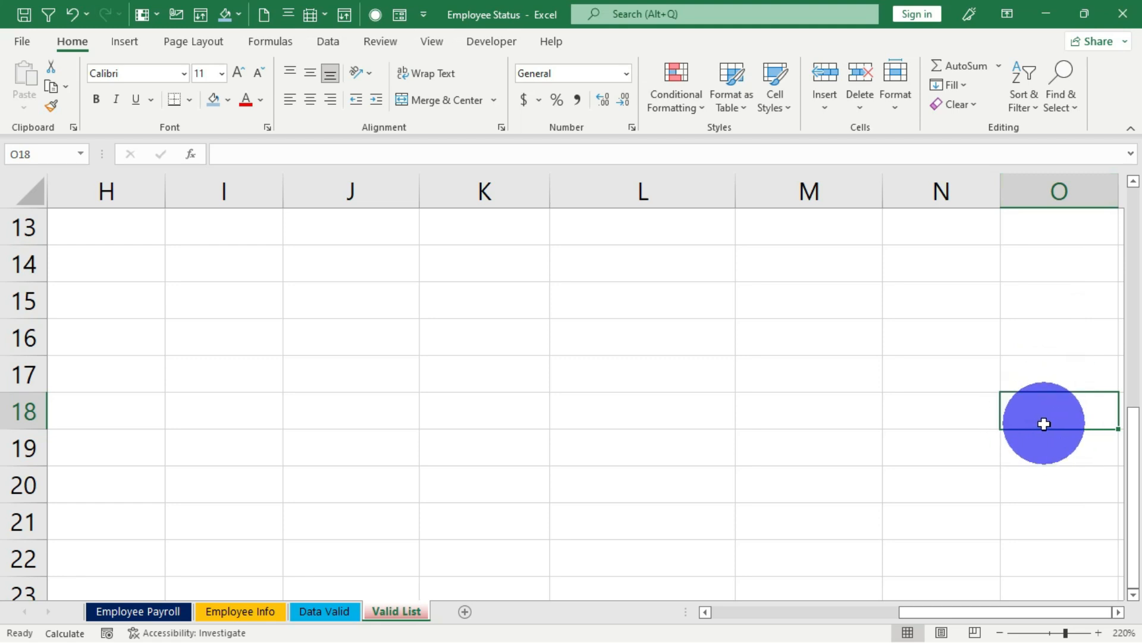
key("ctrl+Home")
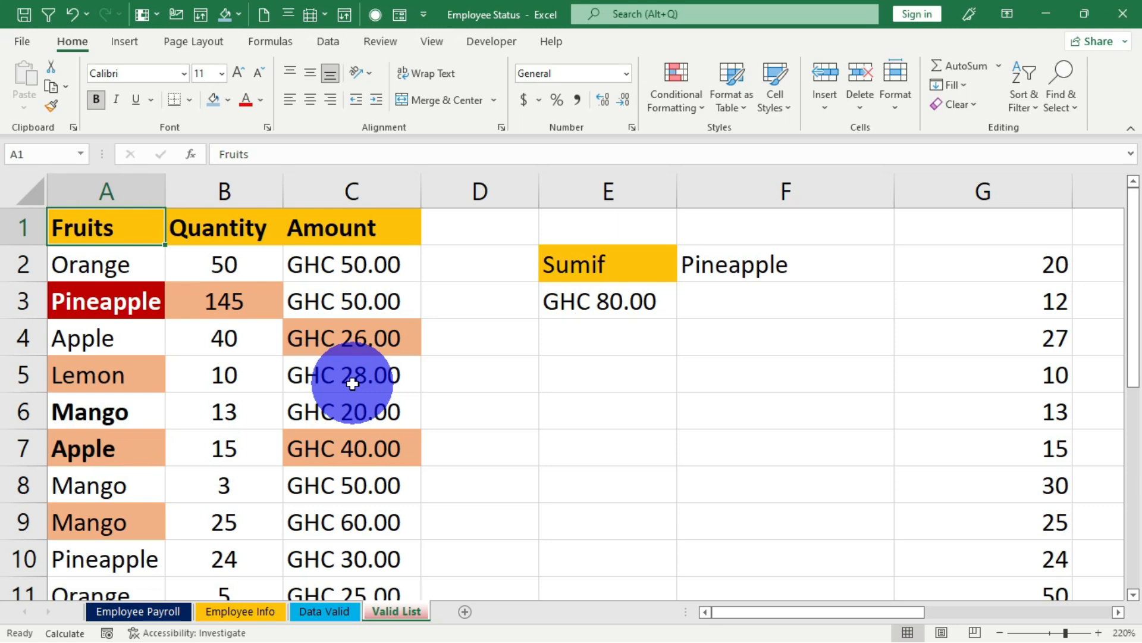
Select cell D6 and move the active cell up column D one cell at a time to D1
left_click(610, 345)
left_click(816, 339)
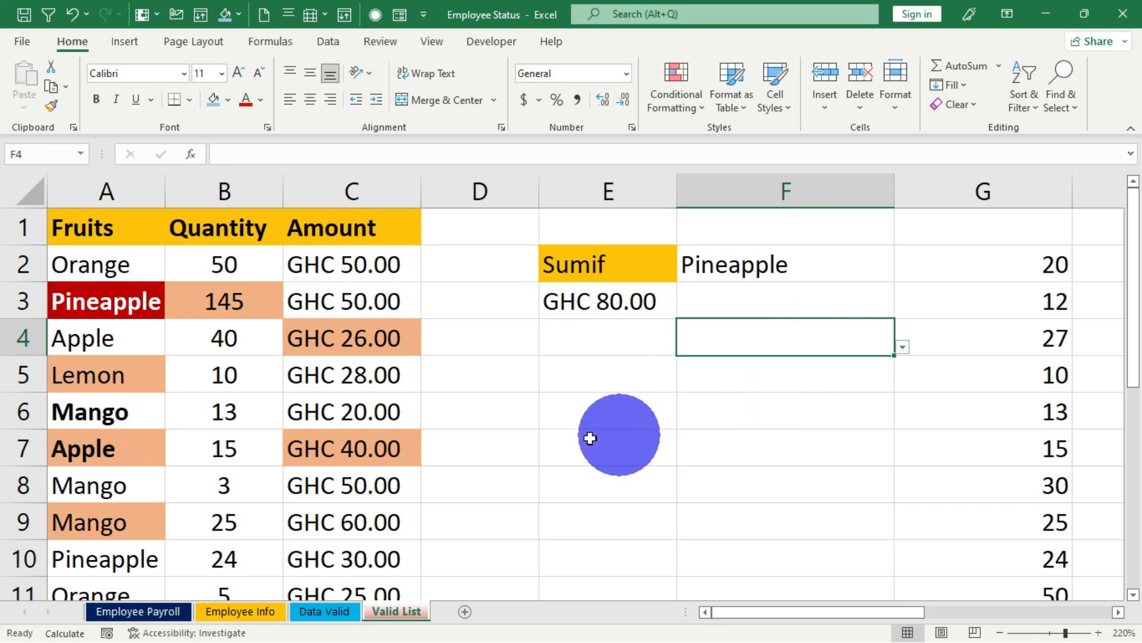
left_click(527, 416)
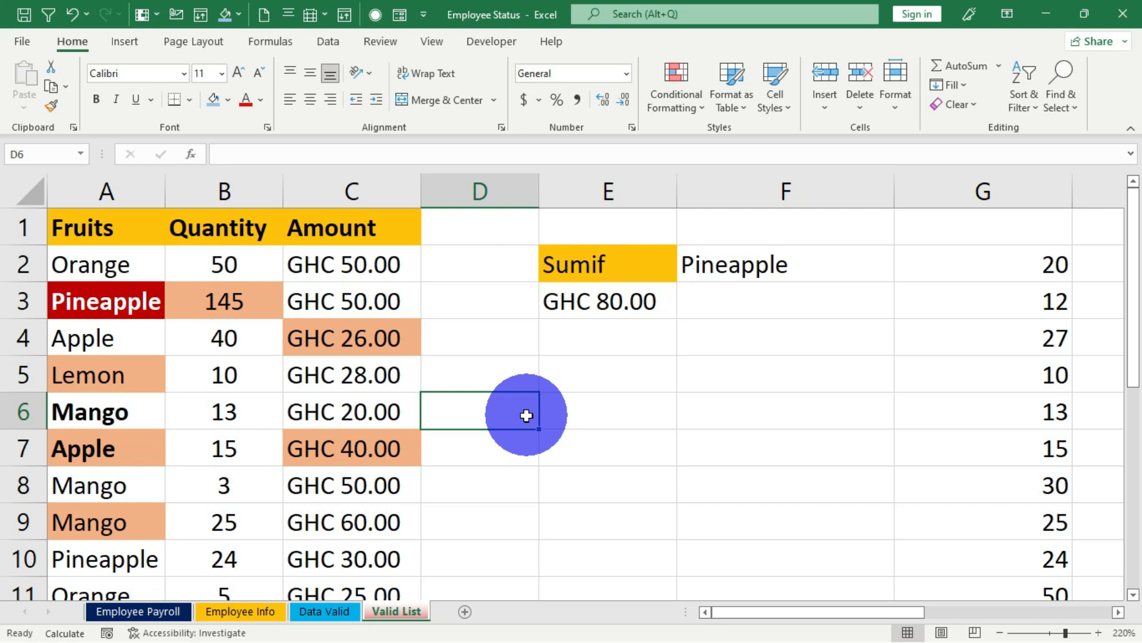
key("Up")
key("Up")
key("Up")
key("Up")
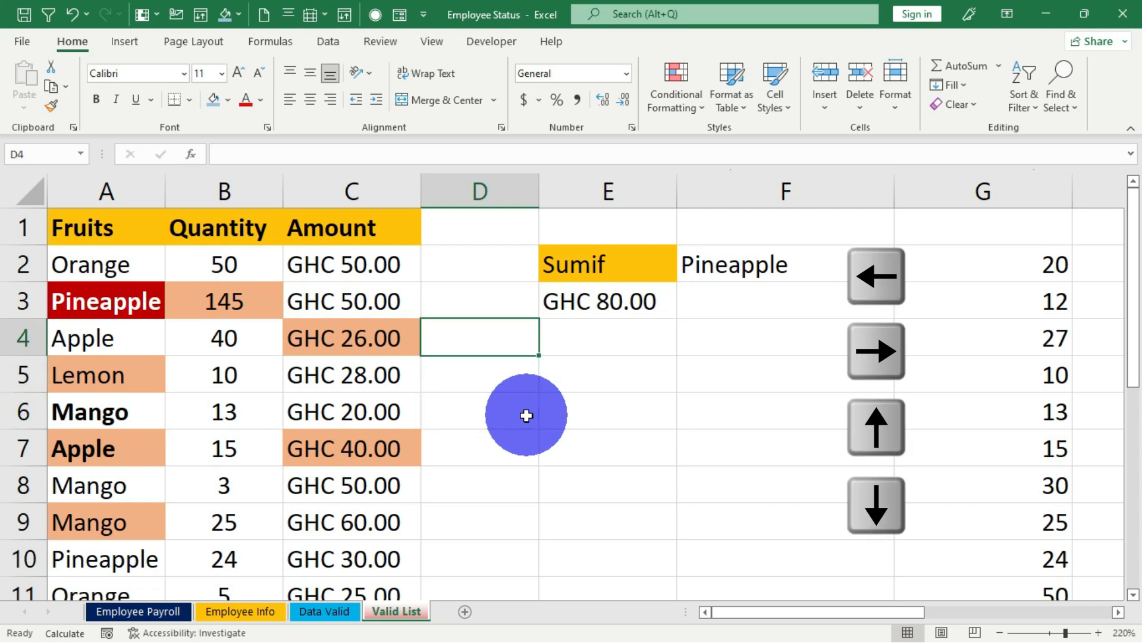
key("Up")
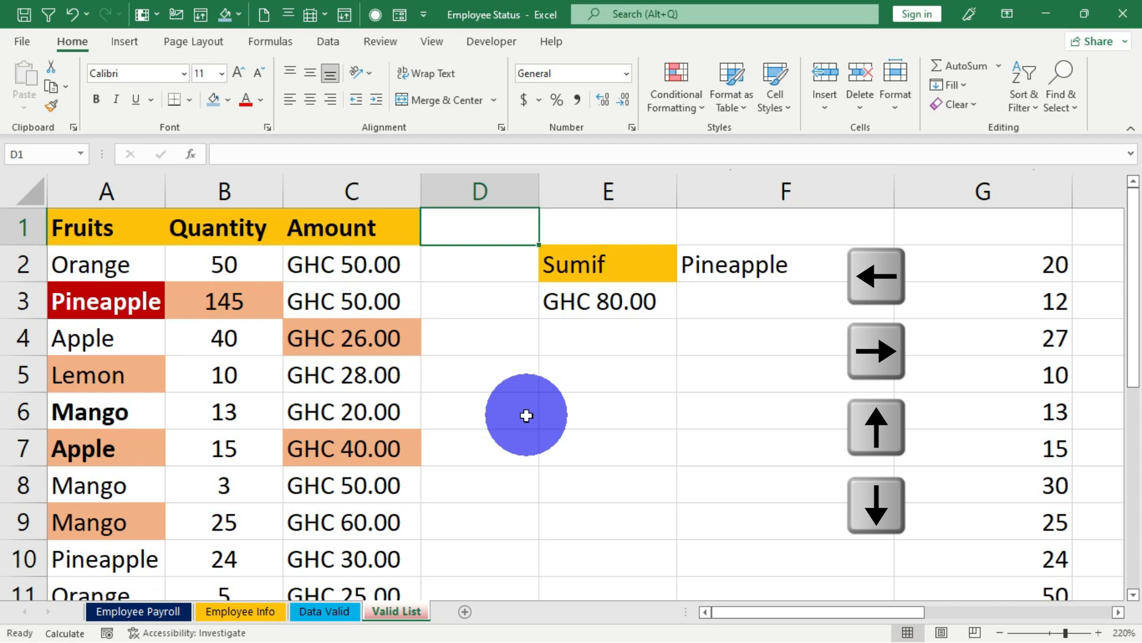
Move the active cell down column D to row 6 and across to G6, one cell at a time
key("Down")
key("Down")
key("Down")
key("Down")
key("Down")
key("Right")
key("Right")
key("Right")
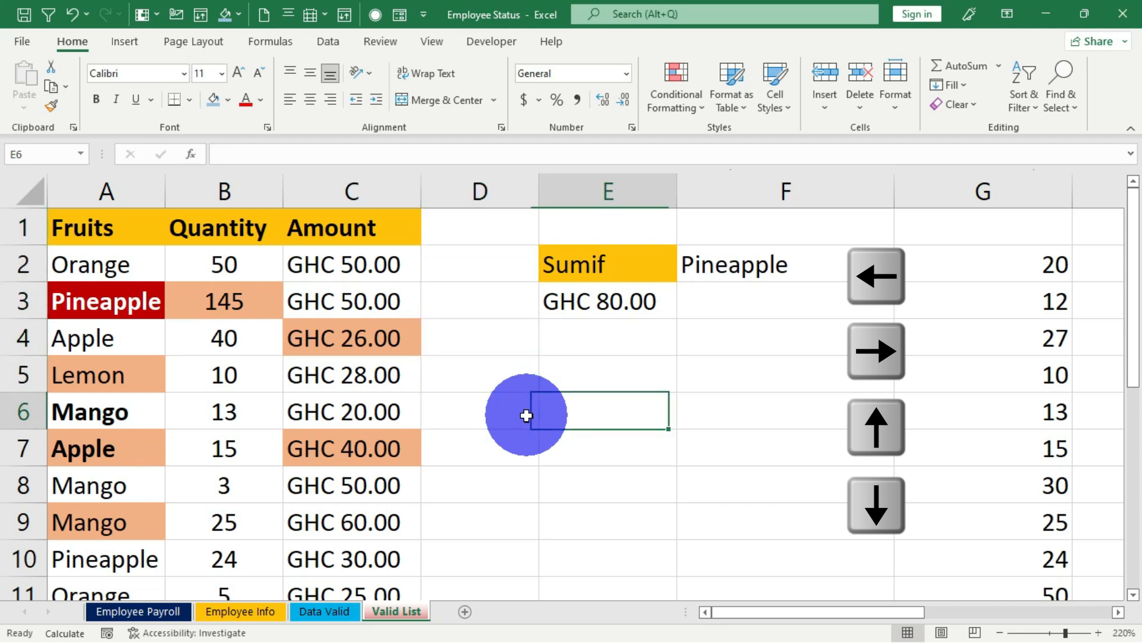
Move the active cell back along row 6 to column A and on to cell B4, one cell at a time
key("Left")
key("Left")
key("Left")
key("Left")
key("Left")
key("Left")
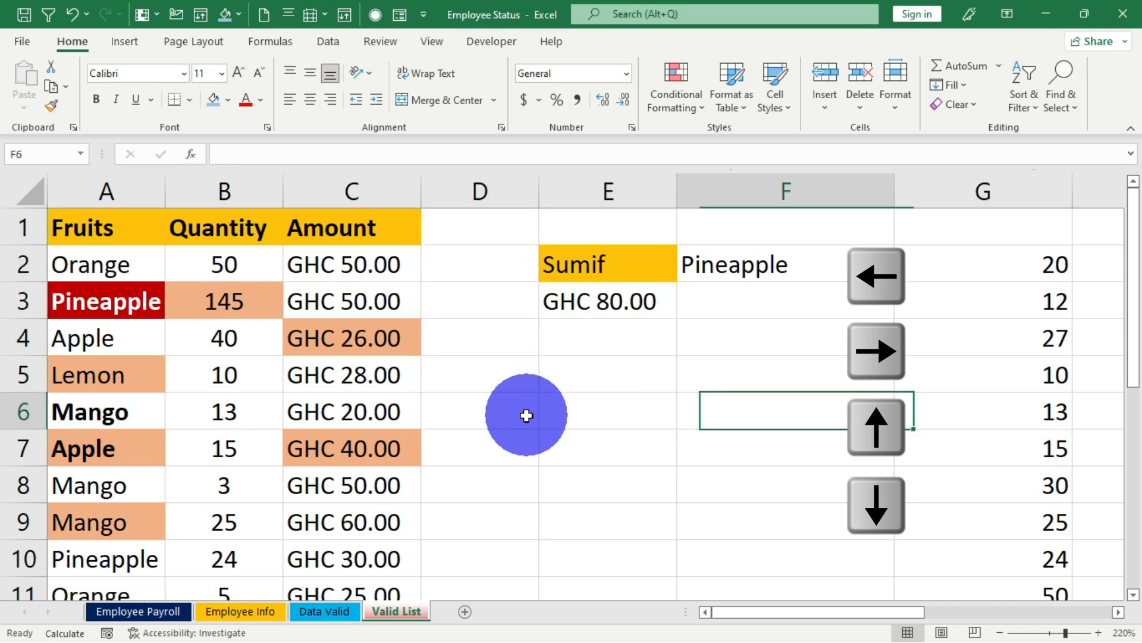
key("Up")
key("Up")
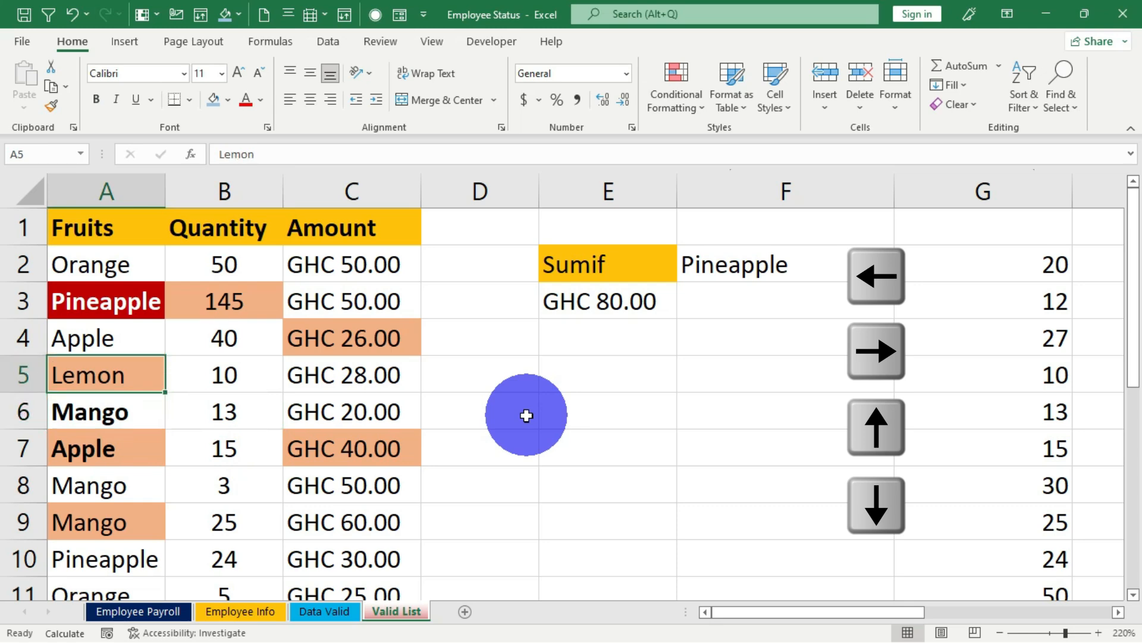
key("Right")
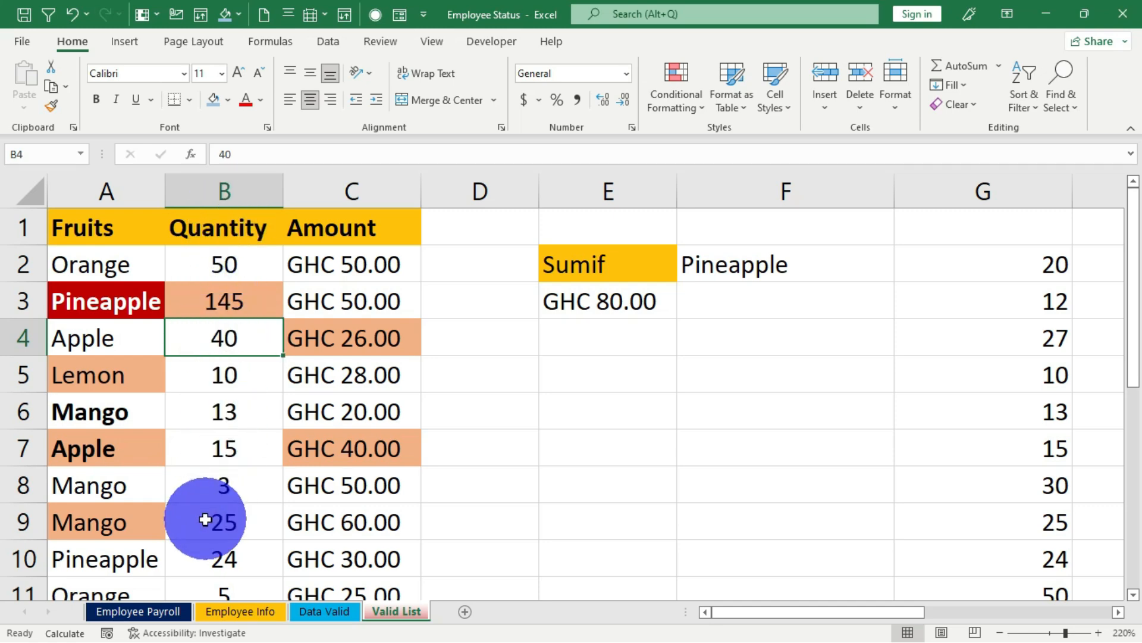
Select the entire Quantity column from cell B4 and check how far down the sheet the selection extends
key("ctrl+space")
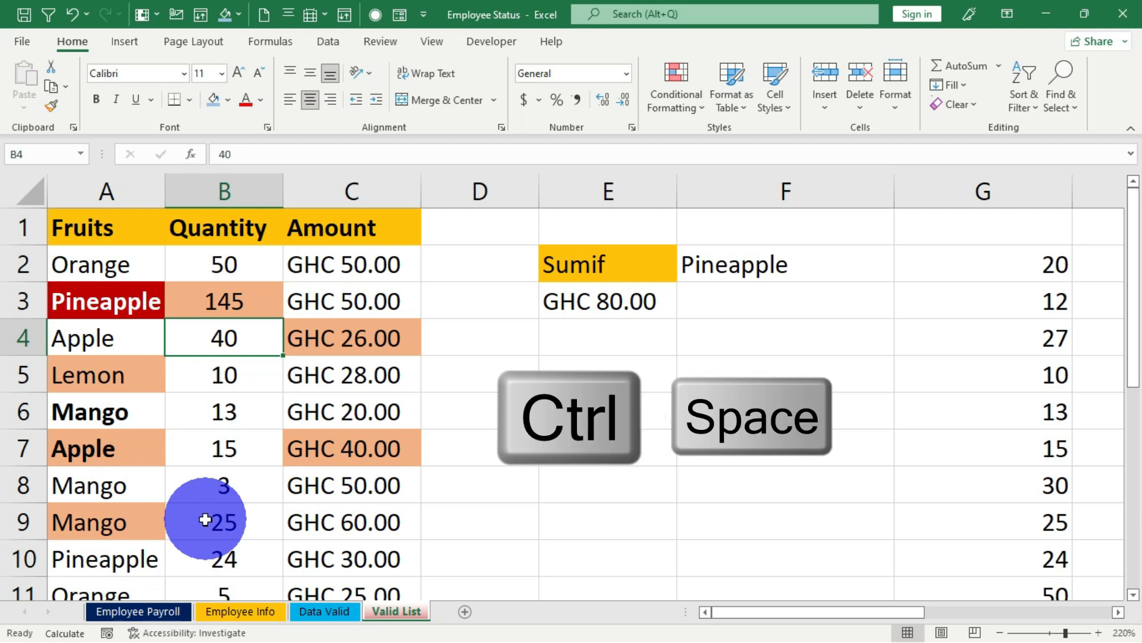
key("ctrl+space")
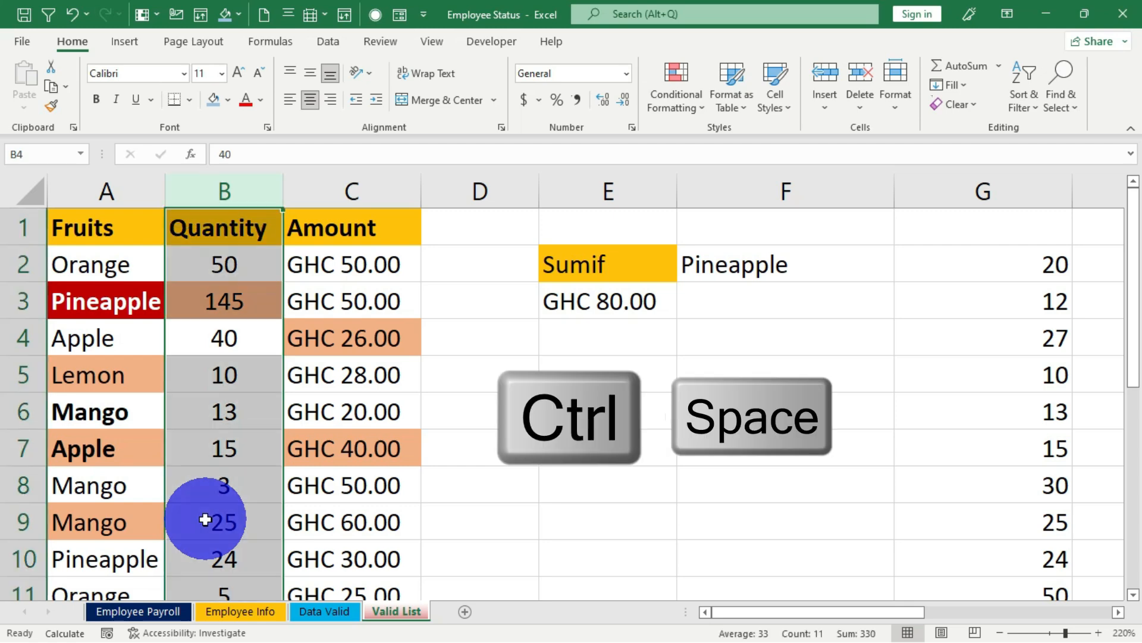
scroll(222, 332, "down", 8)
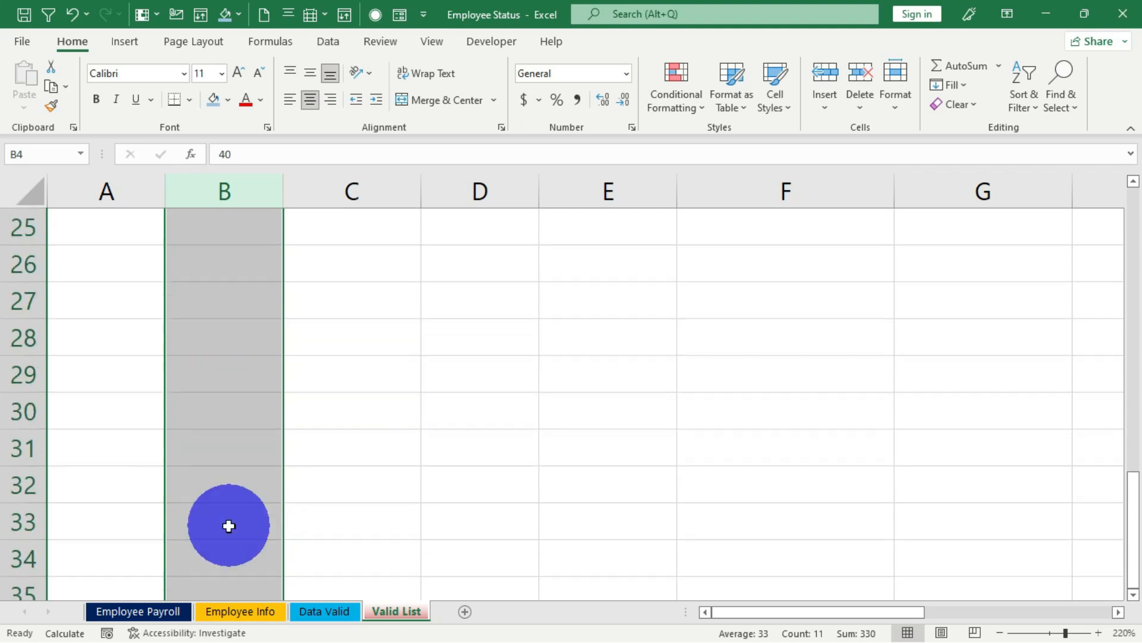
scroll(229, 525, "up", 8)
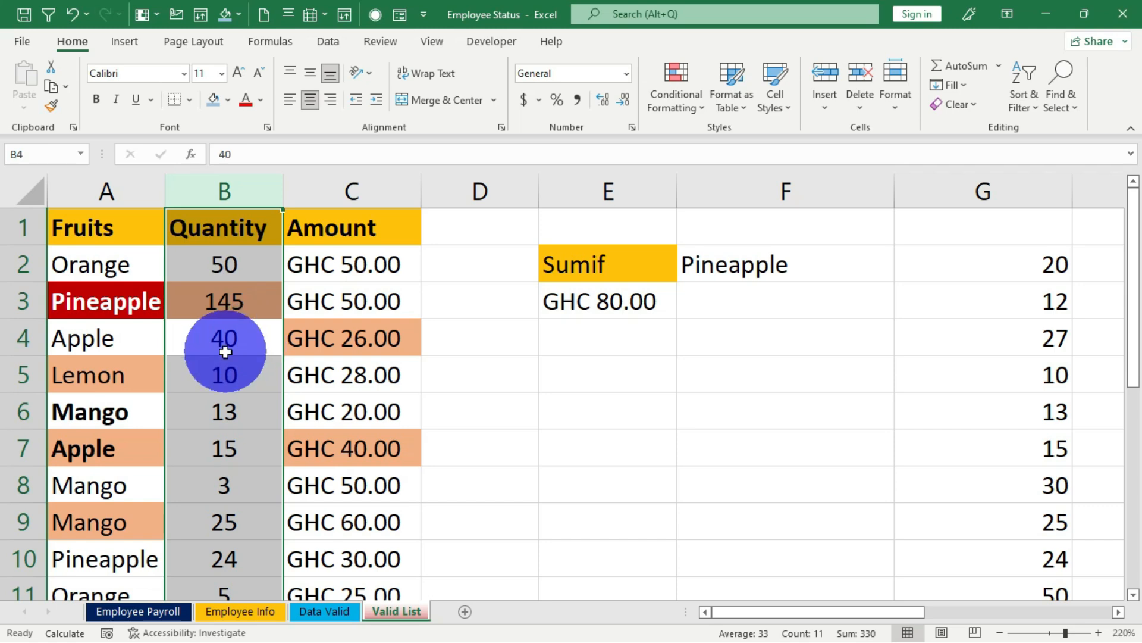
Move the active cell to B3 and select the whole of row 3
key("Right")
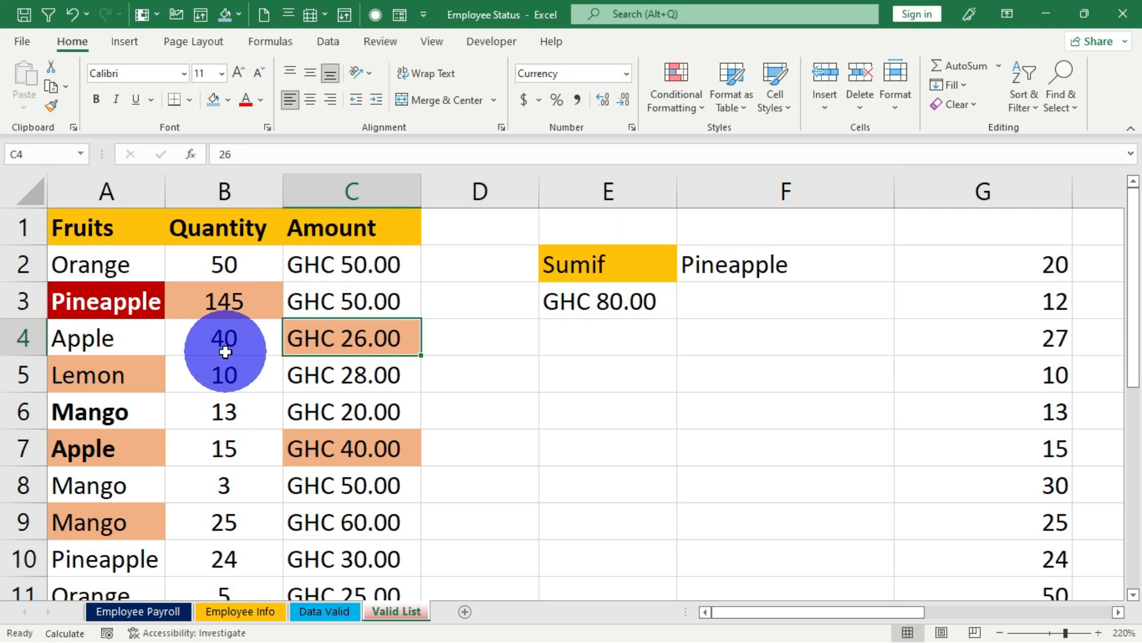
key("Left")
key("Left")
key("Up")
key("Right")
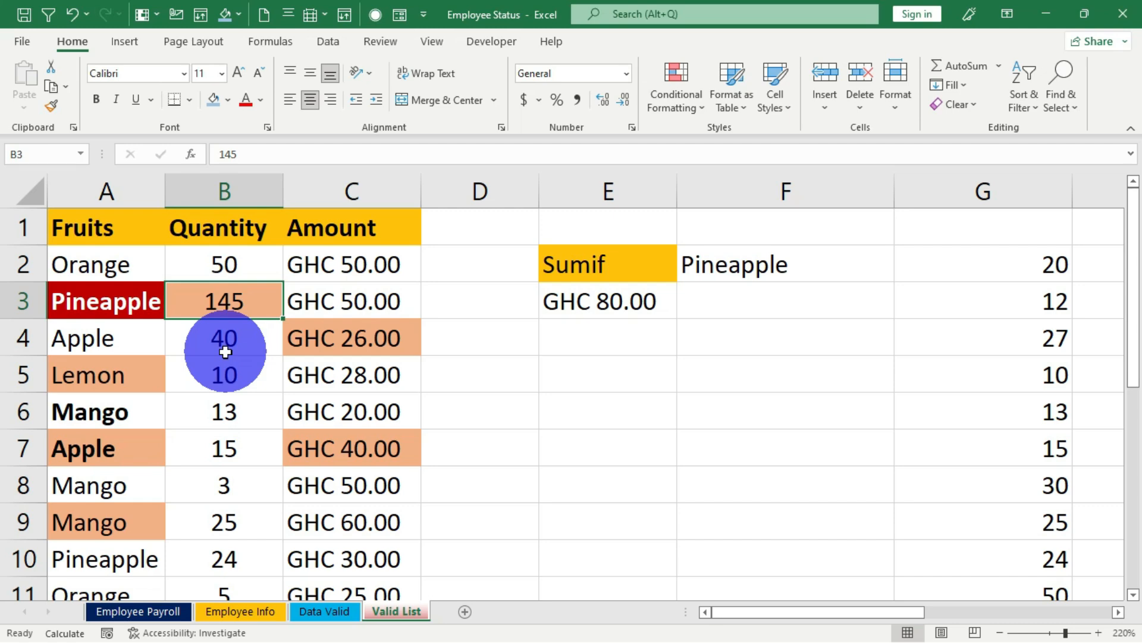
key("shift+space")
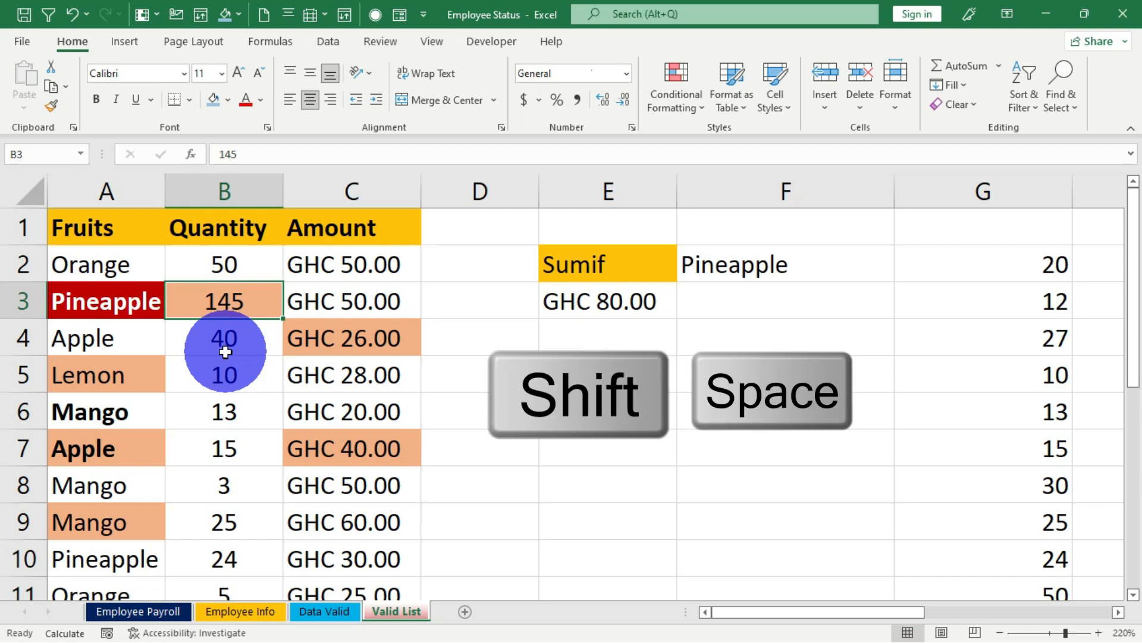
key("shift+space")
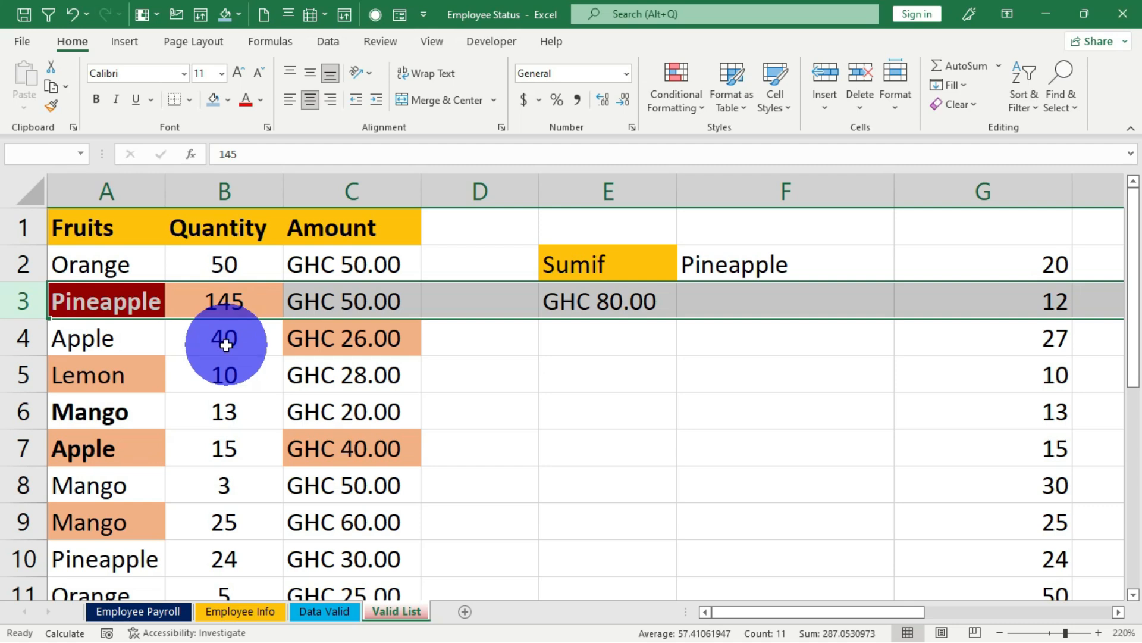
Select everything from cell A1 to the sheet's last used cell and review the selected columns
left_click(88, 226)
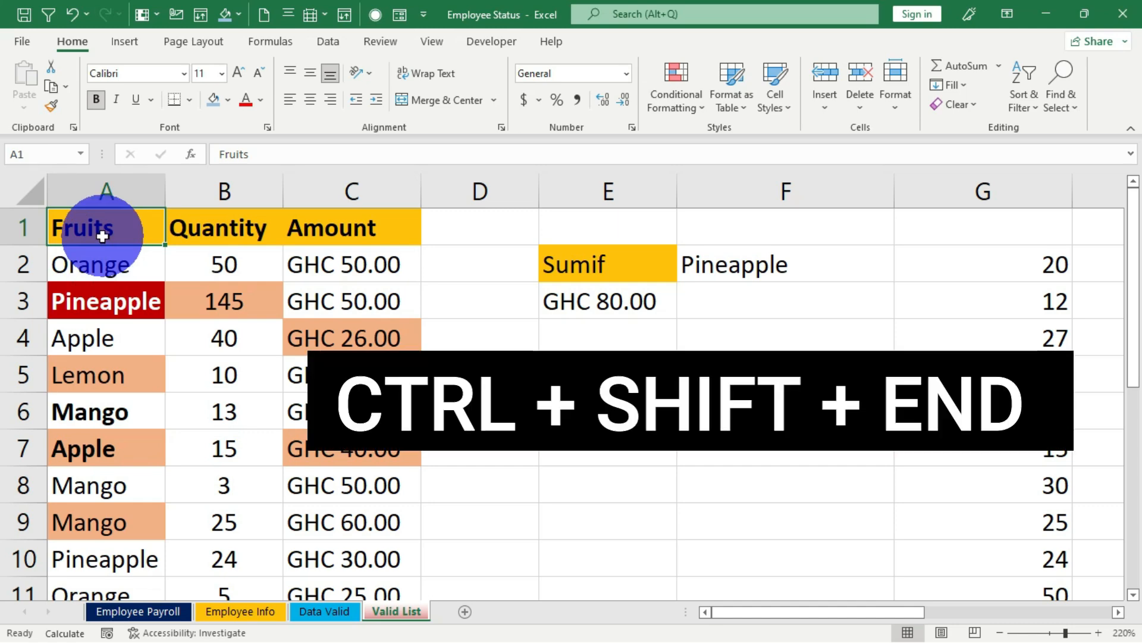
key("ctrl+shift+End")
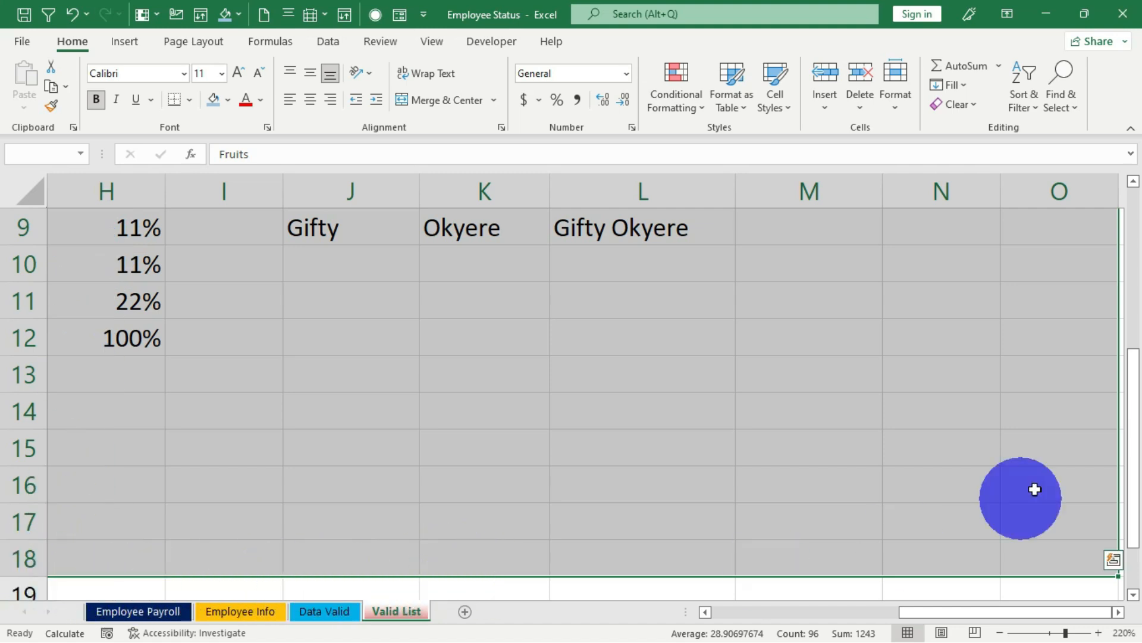
left_click(950, 610)
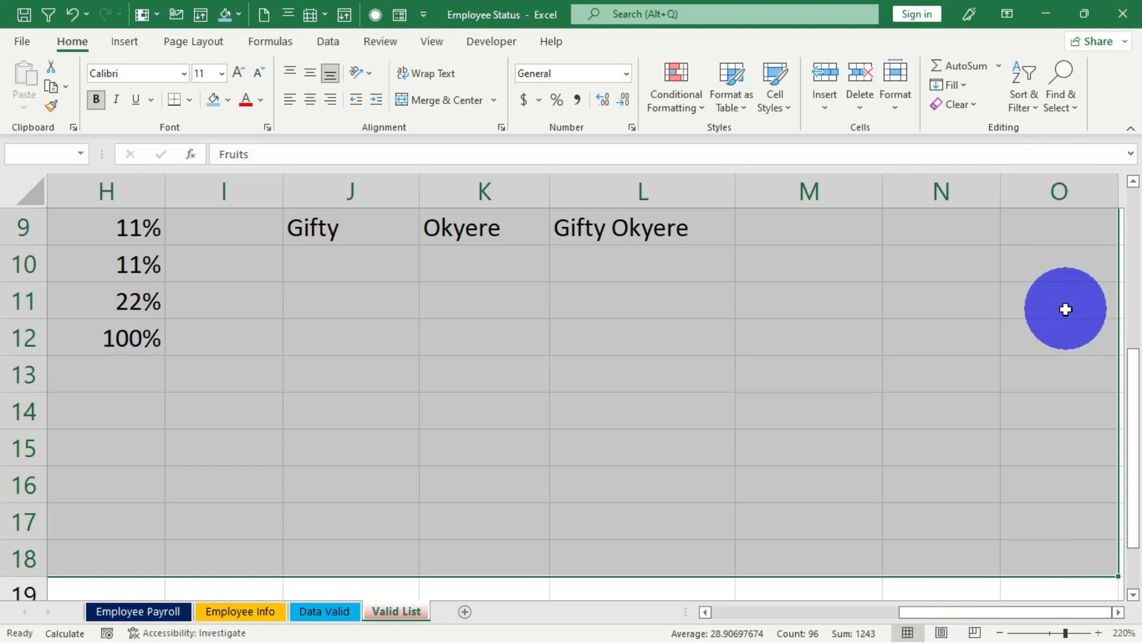
scroll(845, 436, "up", 3)
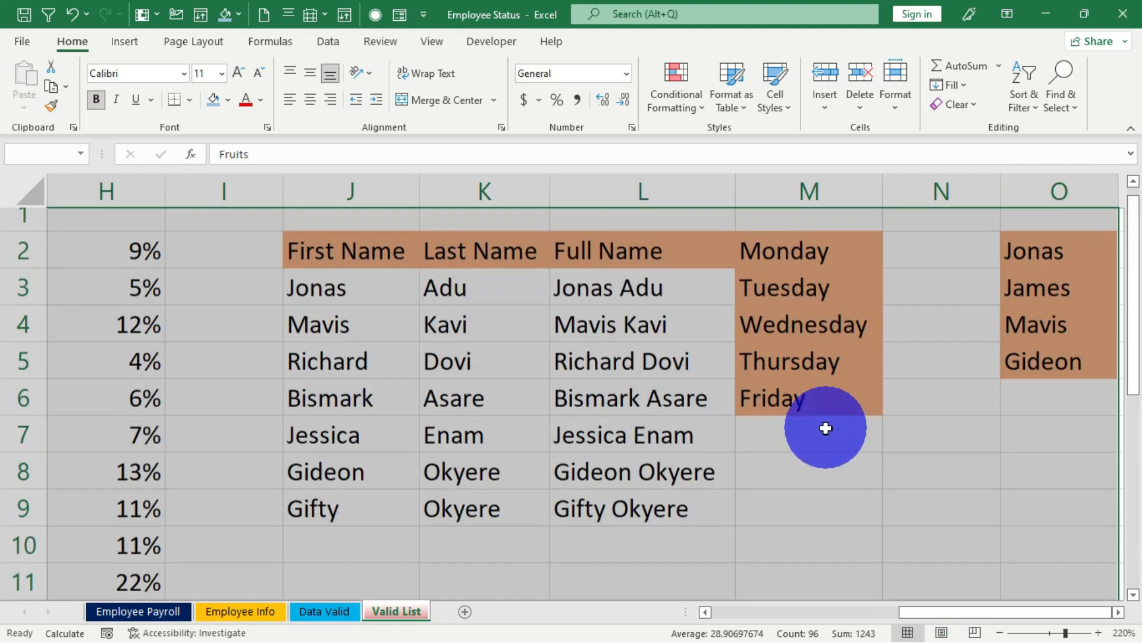
left_click_drag(919, 617, 726, 615)
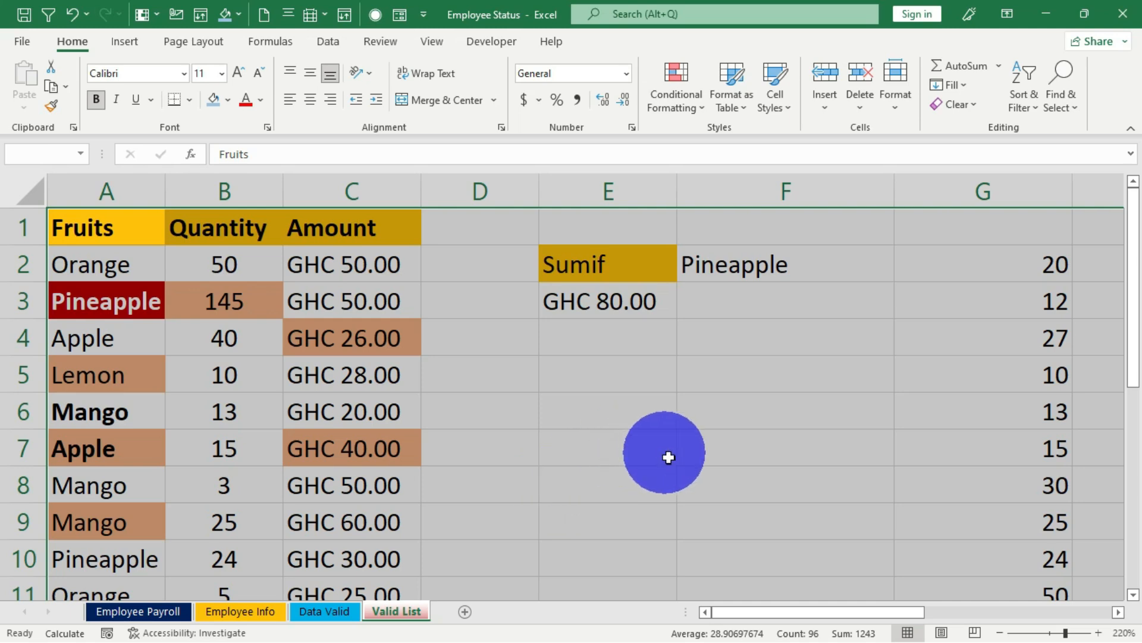
Select the range from cell G10 back to the beginning of the sheet at A1
scroll(668, 457, "down", 6)
scroll(666, 469, "up", 5)
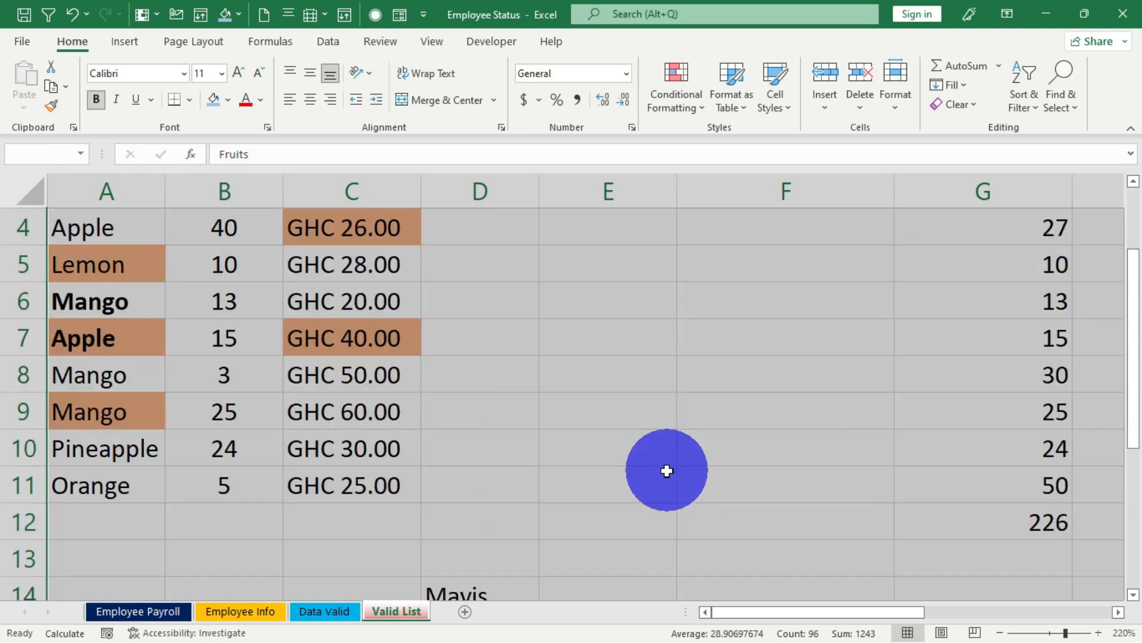
left_click(933, 447)
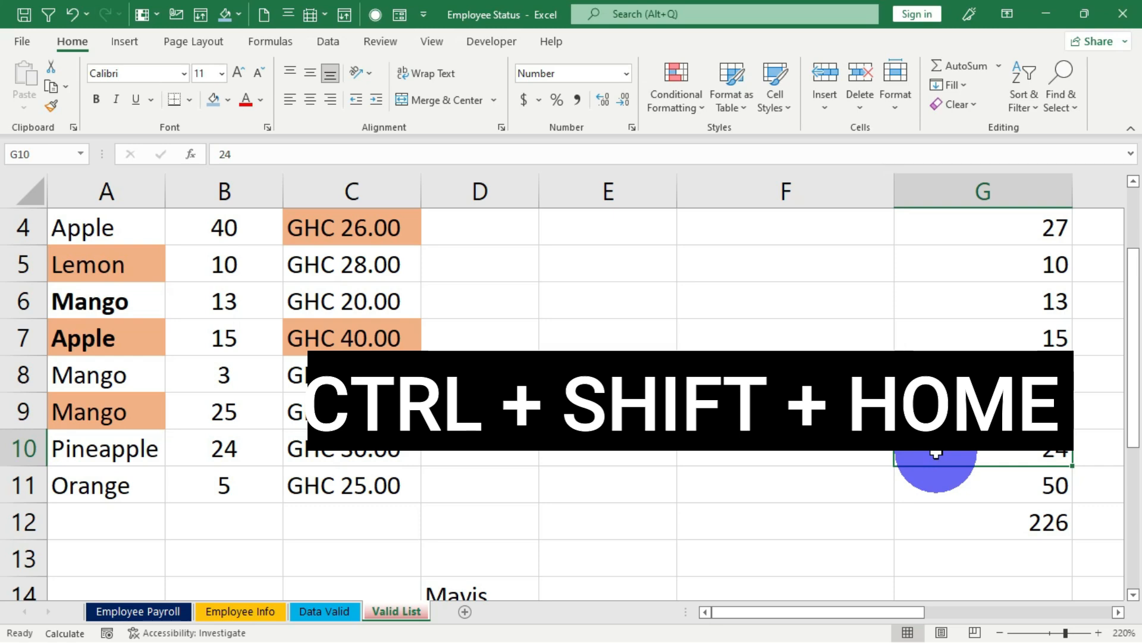
key("ctrl+shift+Home")
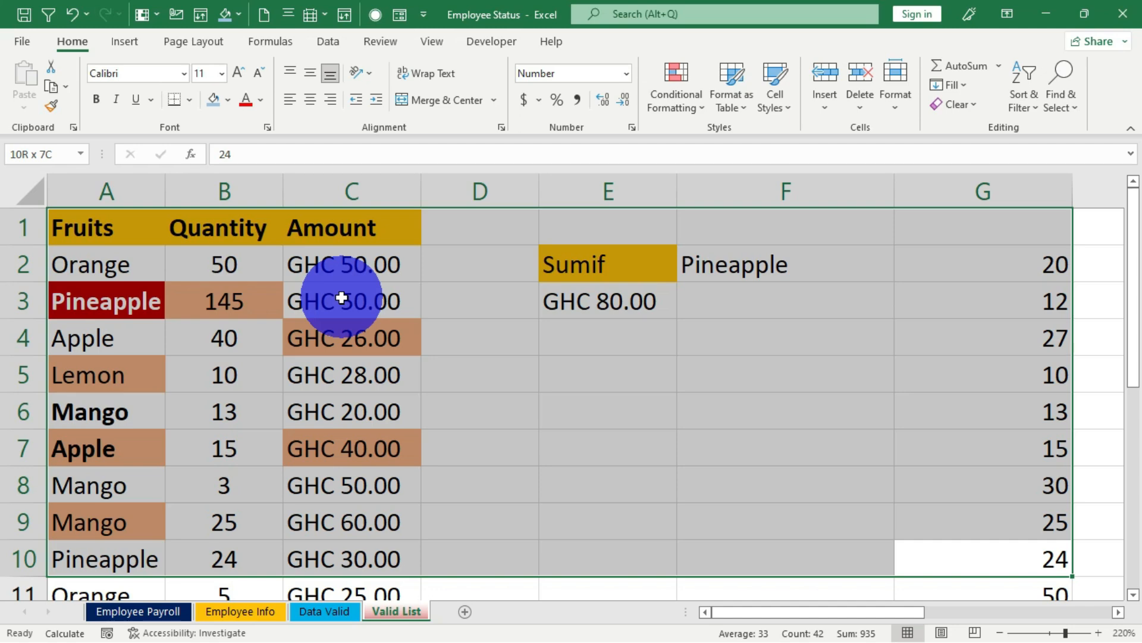
Select the range from cell C3 to the sheet's last used cell and review its extent
left_click(341, 298)
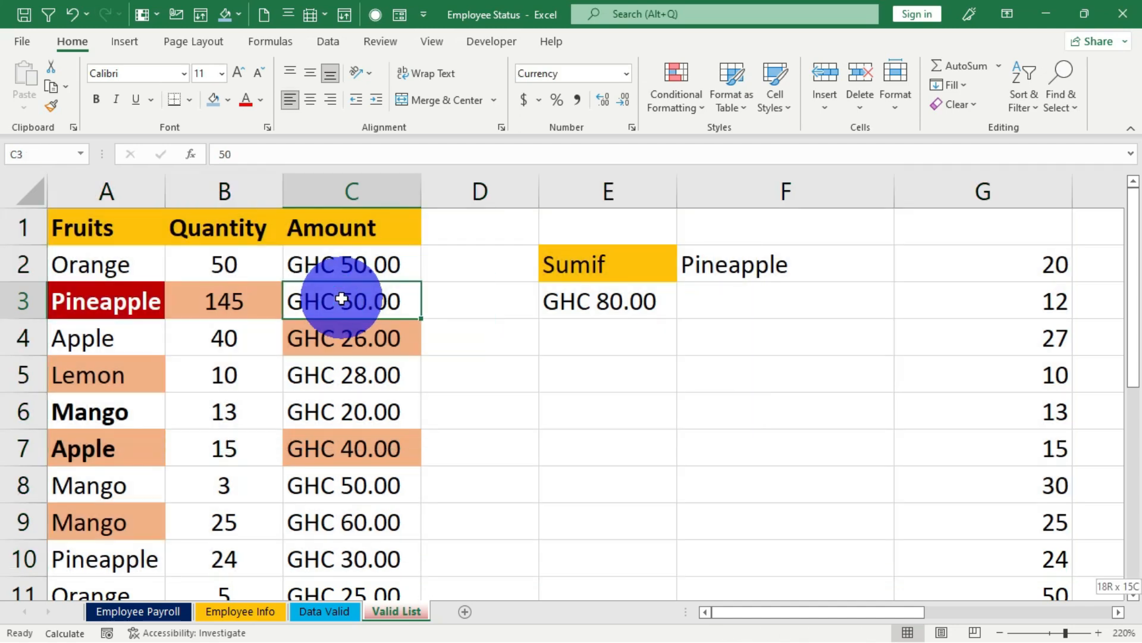
key("ctrl+shift+End")
scroll(342, 298, "up", 3)
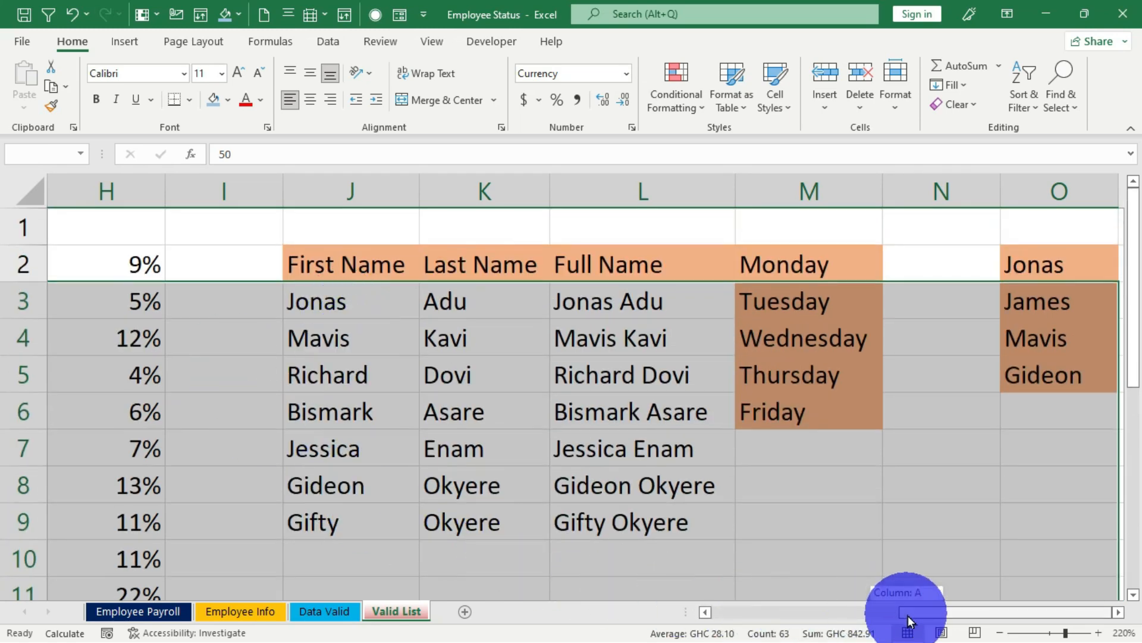
left_click_drag(908, 615, 690, 580)
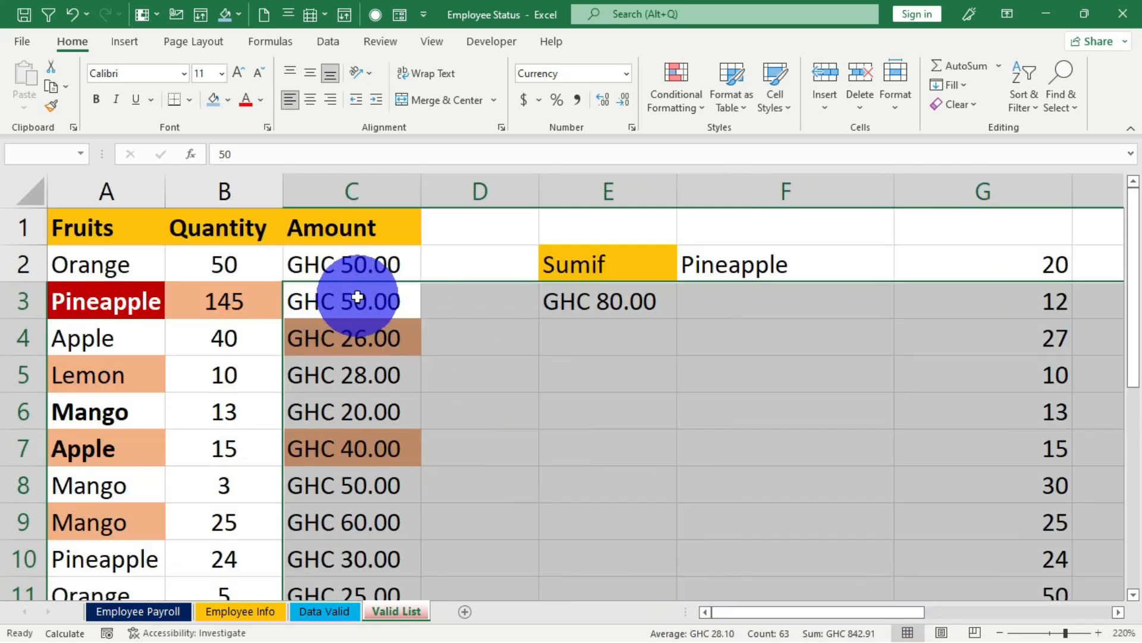
scroll(530, 390, "down", 5)
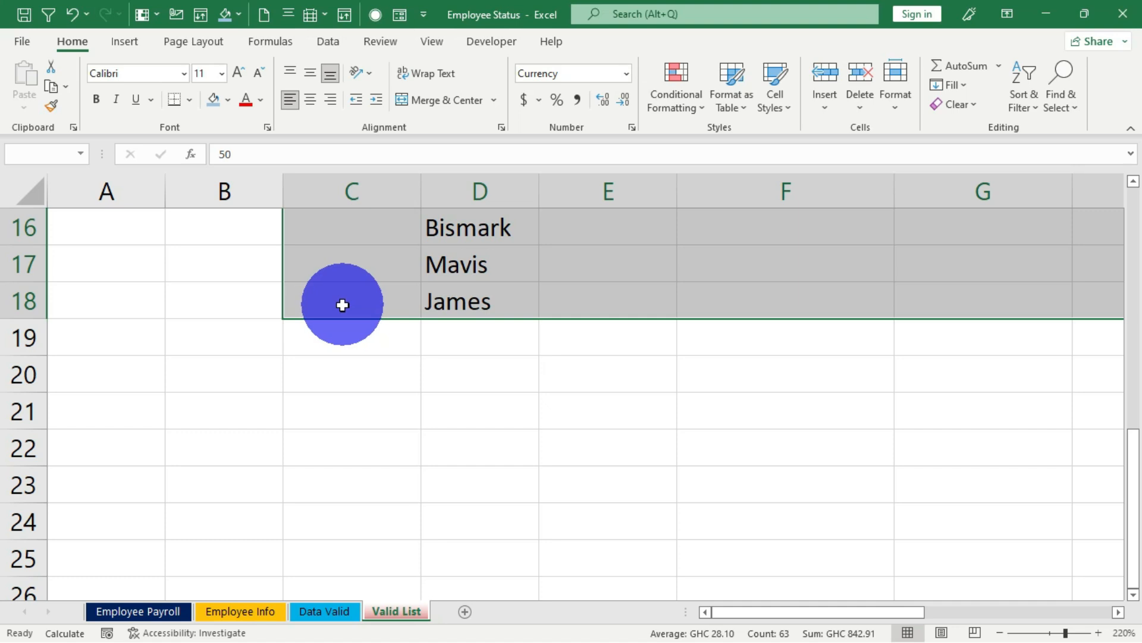
Review the selected range across columns H to O up to its top row, and select cell L7
left_click_drag(791, 605, 1011, 603)
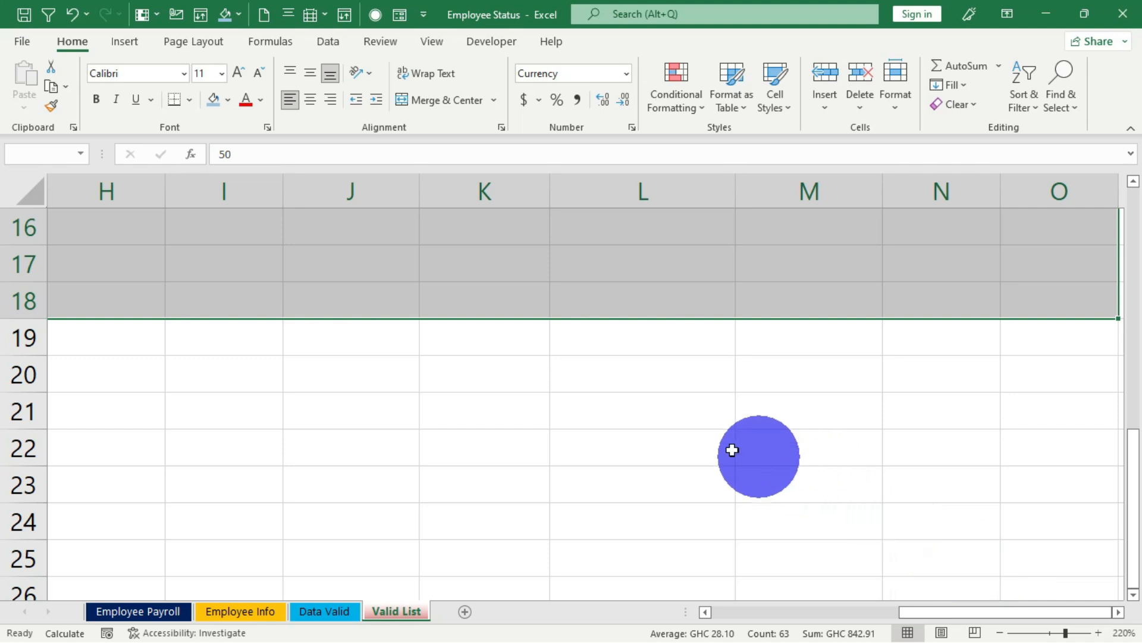
scroll(654, 460, "up", 5)
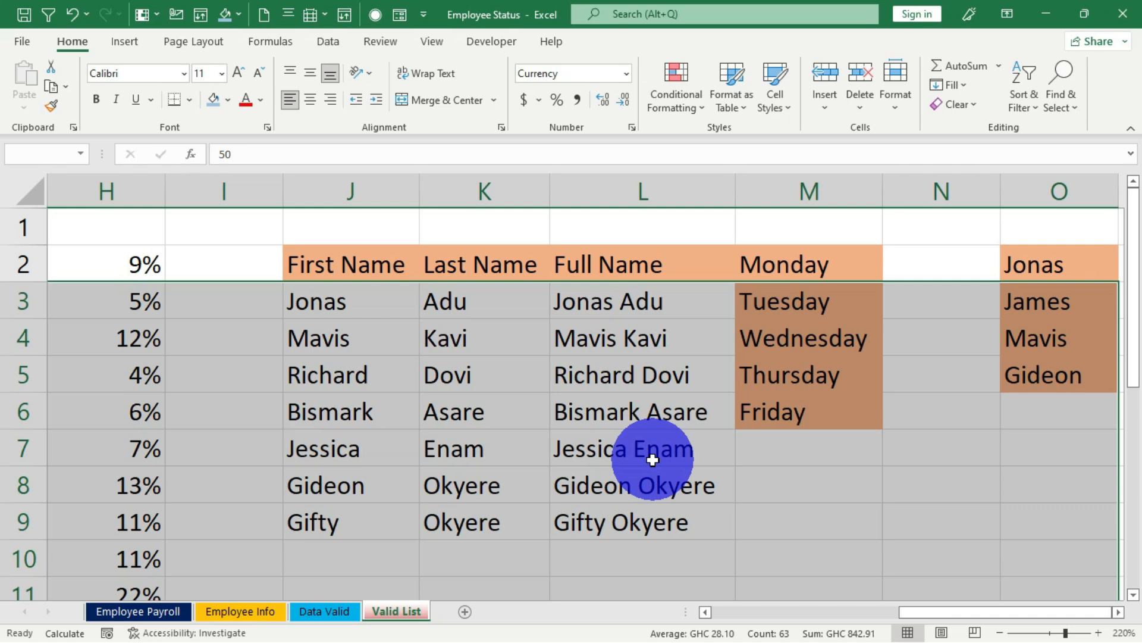
left_click(646, 451)
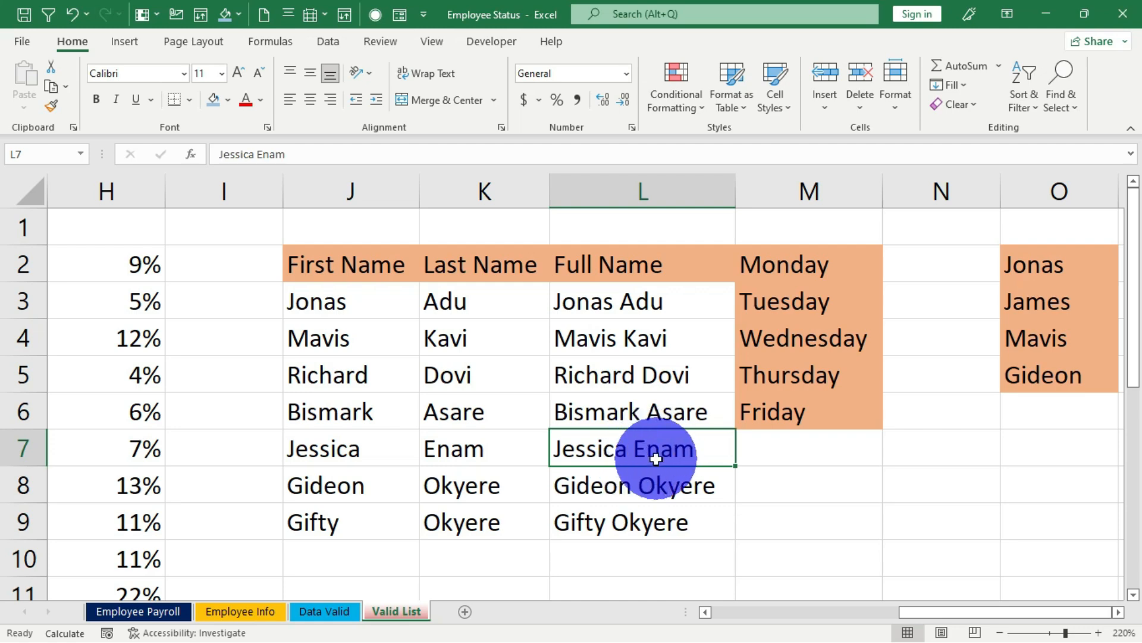
Return to cell A1, hide column A, and undo the hiding
key("ctrl+Home")
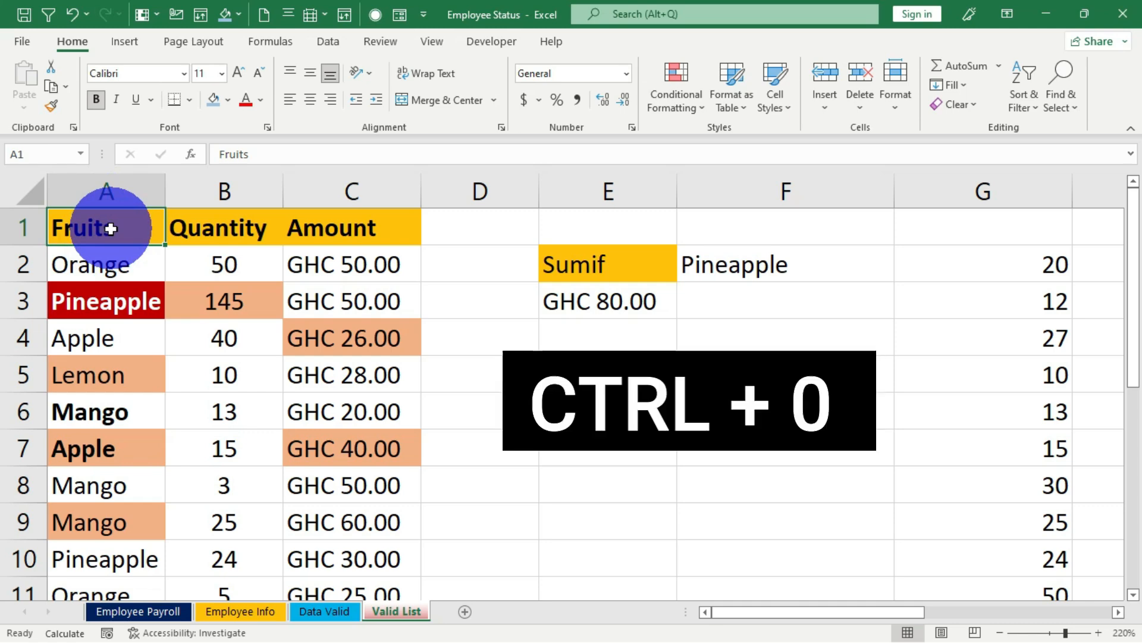
key("ctrl+0")
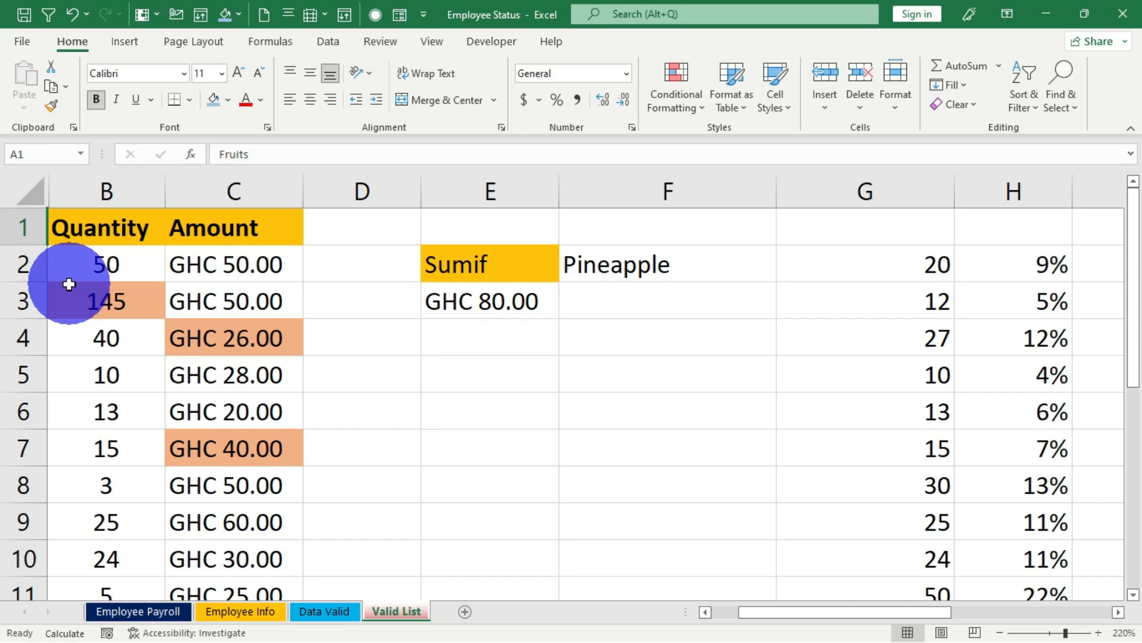
key("ctrl+z")
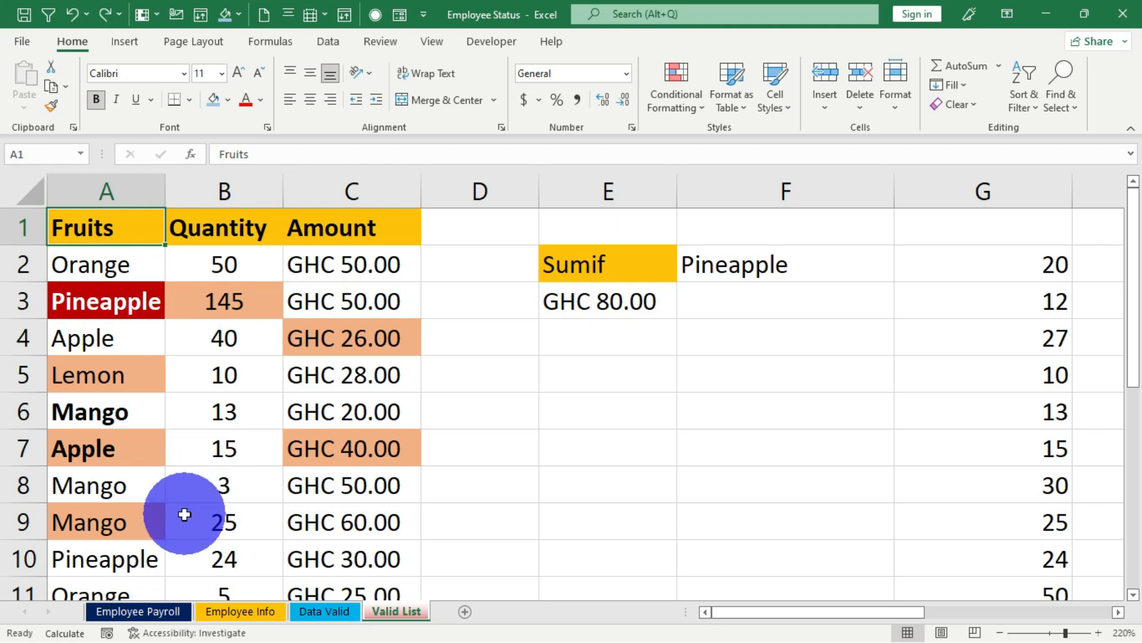
Hide row 4 from cell A4 and undo the hiding
left_click(98, 335)
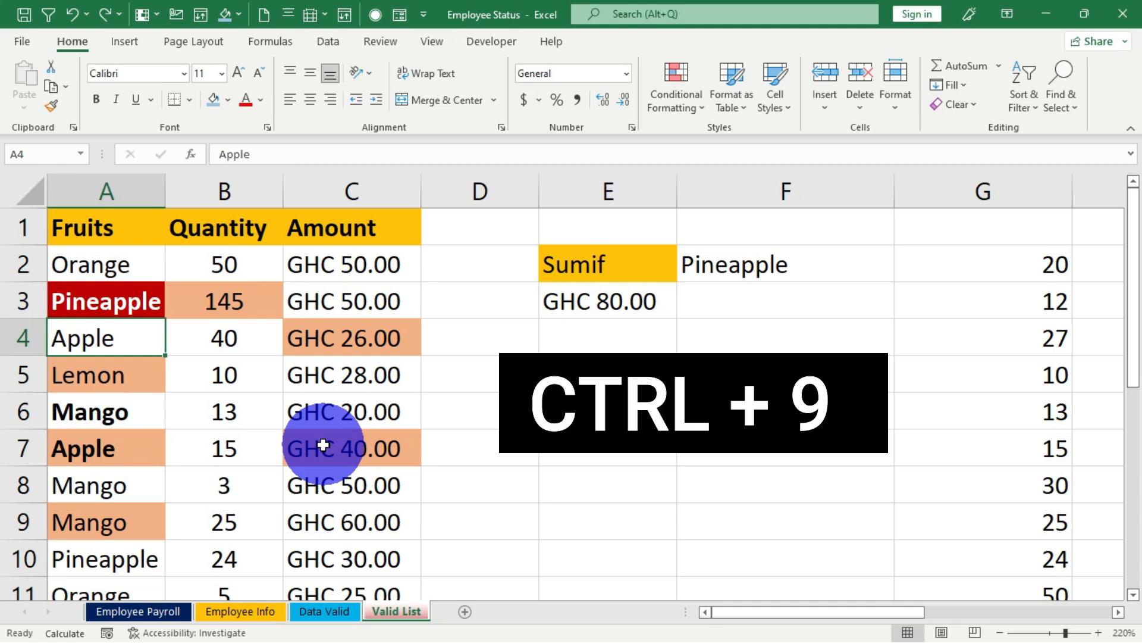
key("ctrl+9")
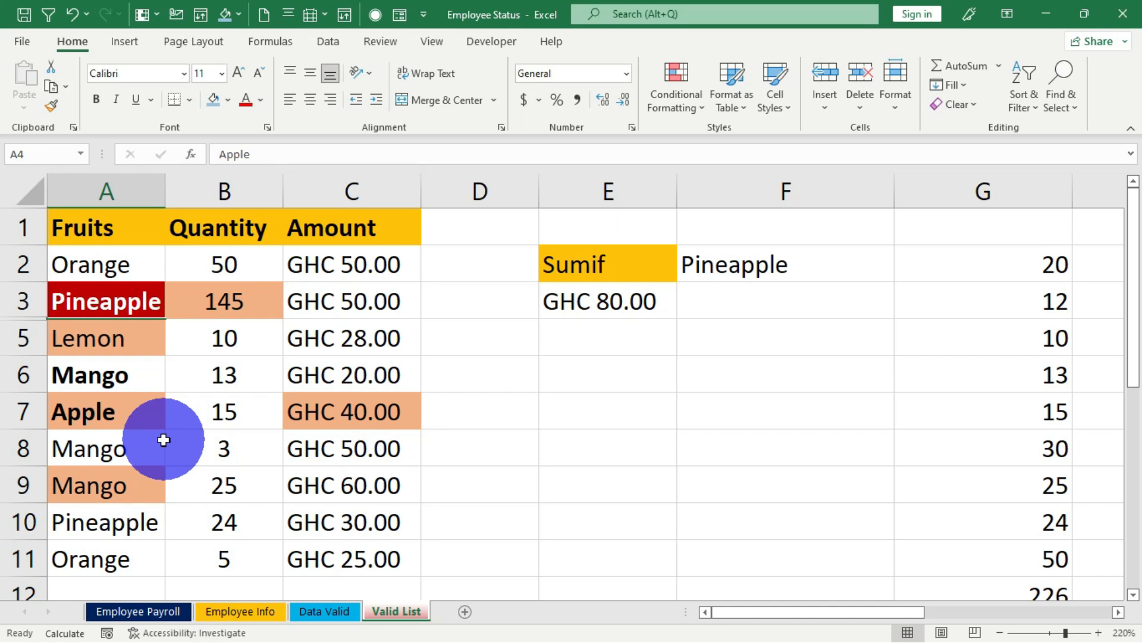
key("ctrl+z")
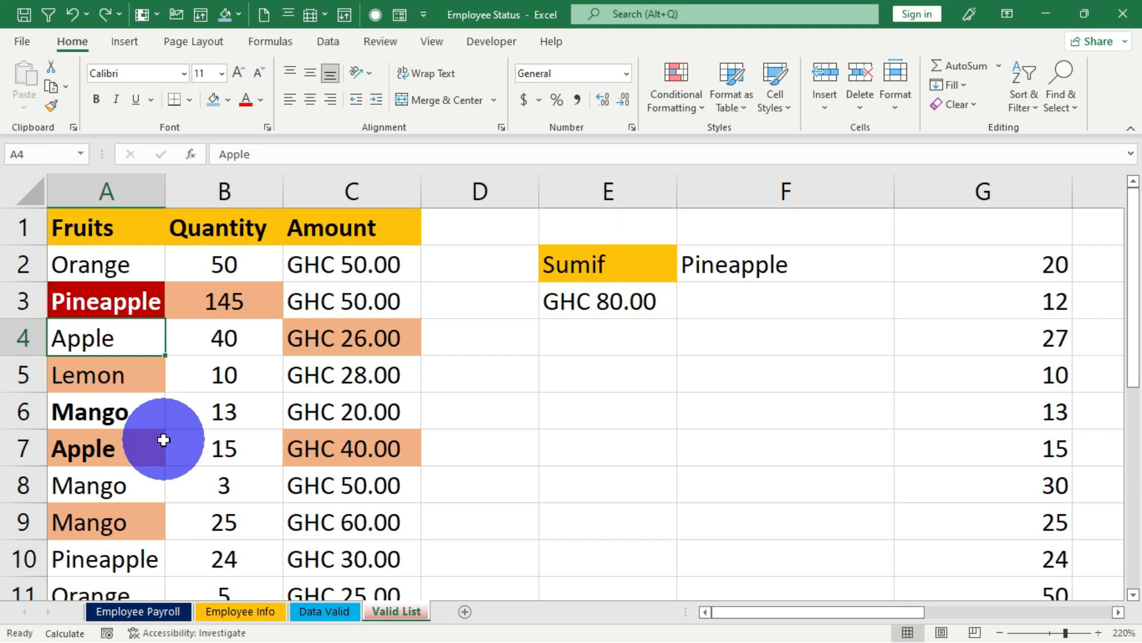
Insert an entire column at cell B4 using the Entire column option, and undo the insertion
left_click(192, 341)
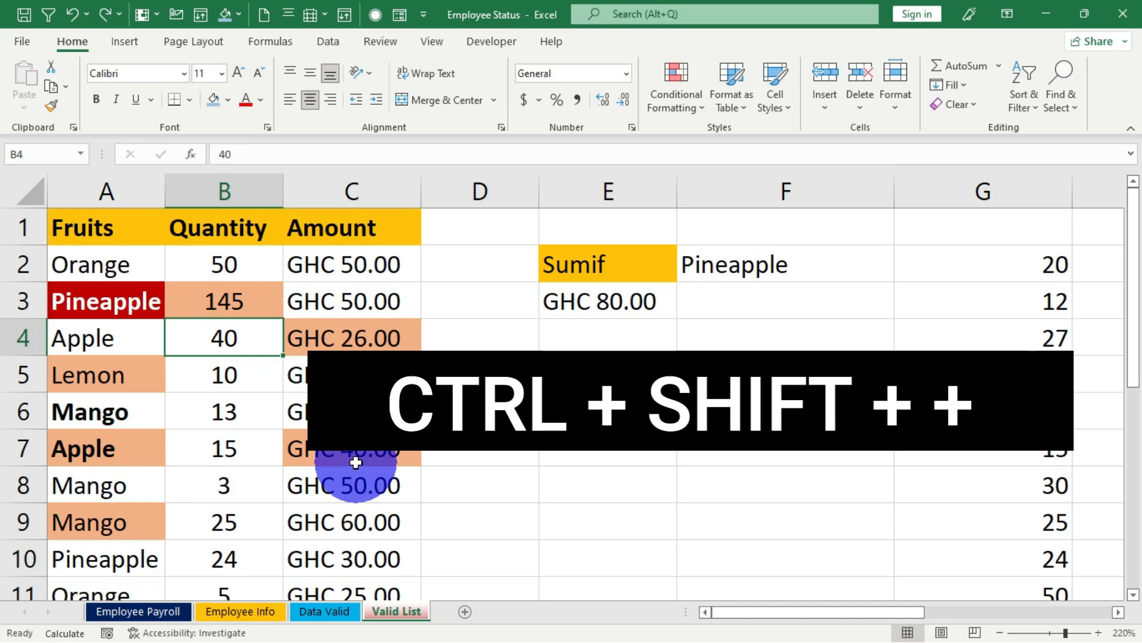
key("ctrl+shift+plus")
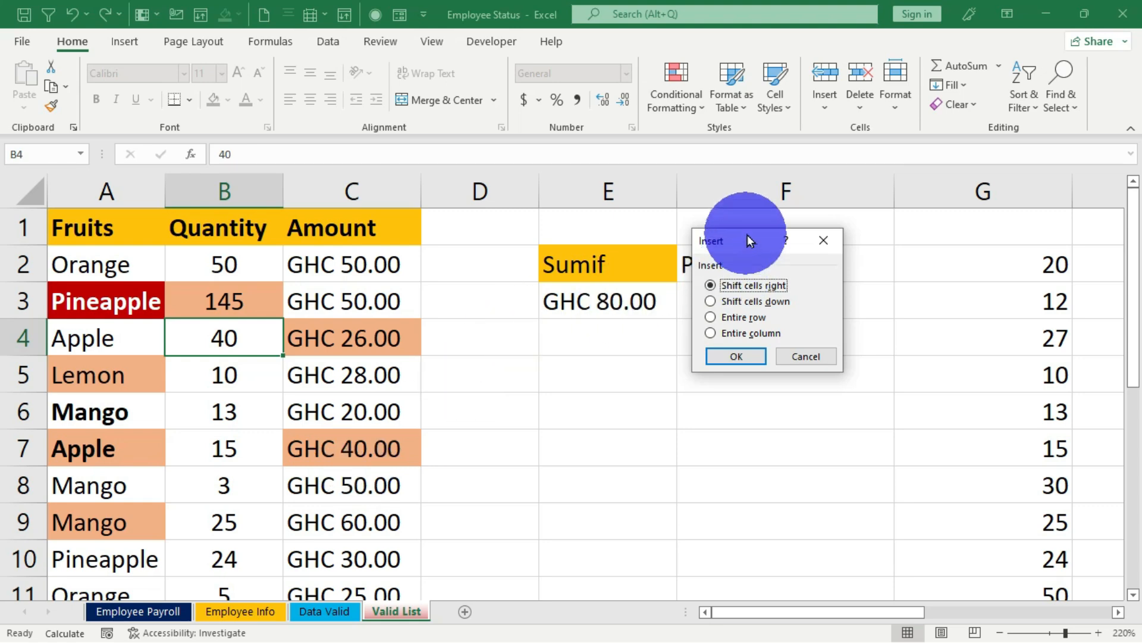
left_click_drag(748, 244, 625, 342)
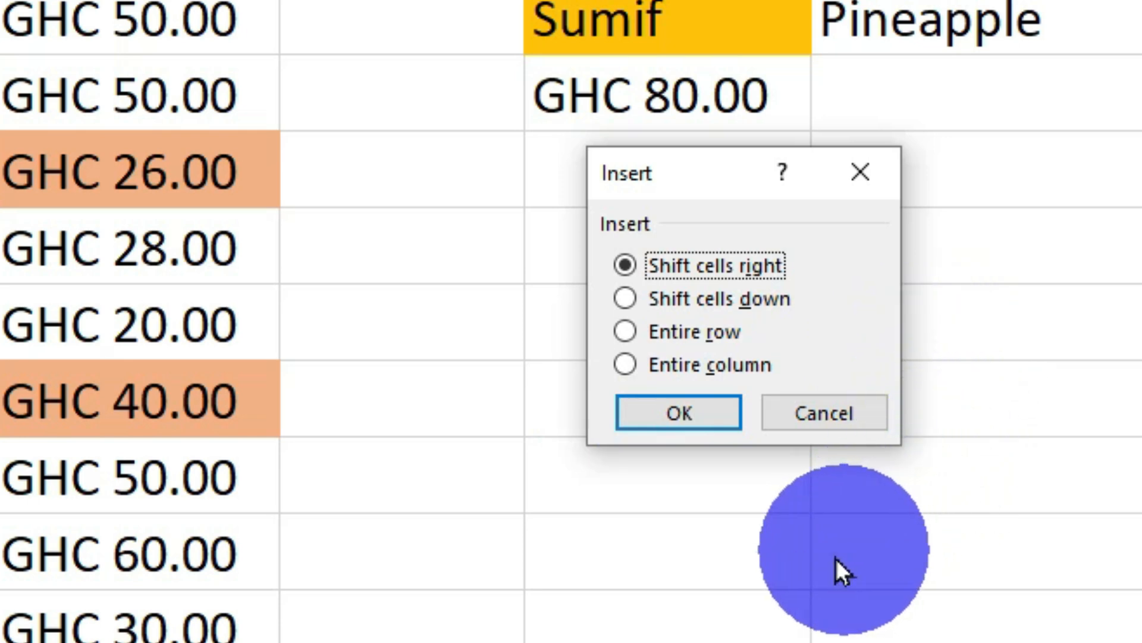
left_click(624, 364)
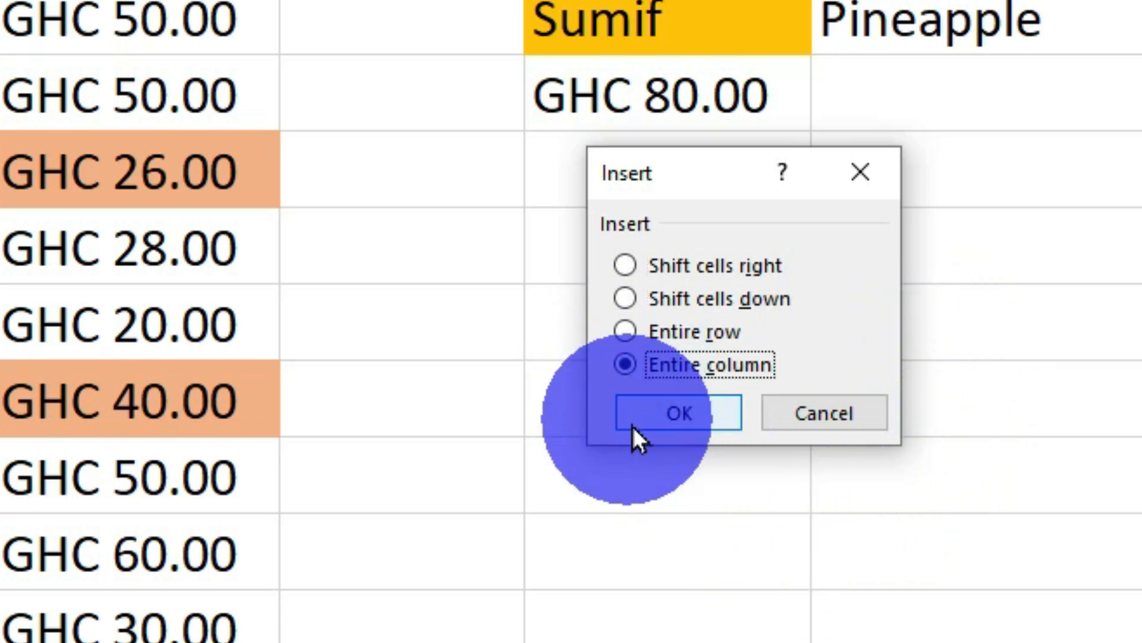
left_click(669, 416)
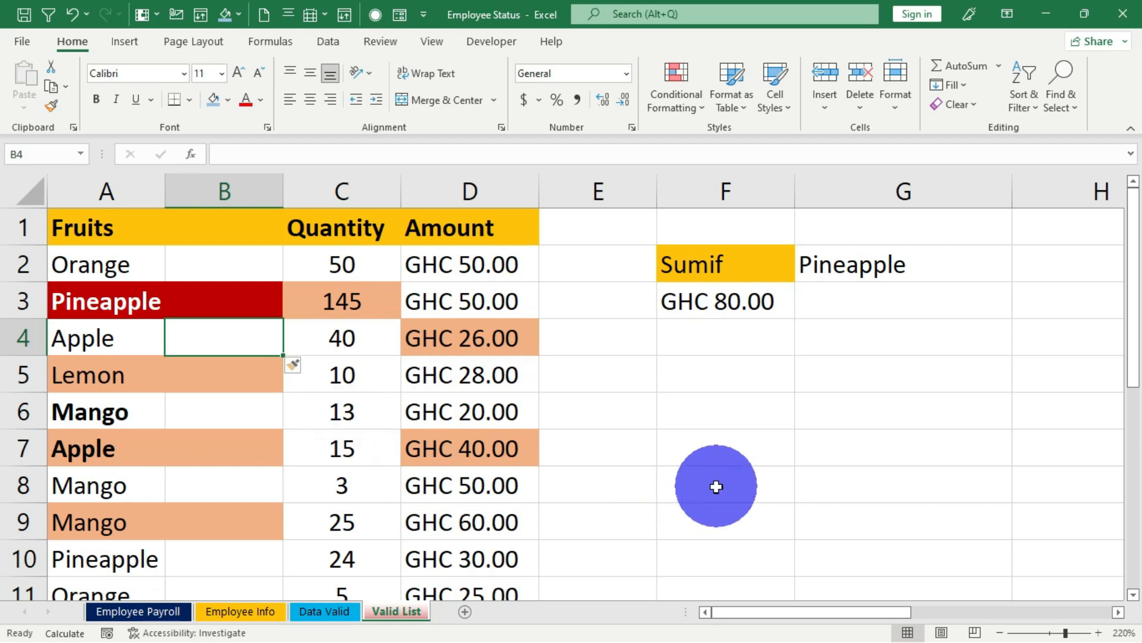
key("ctrl+z")
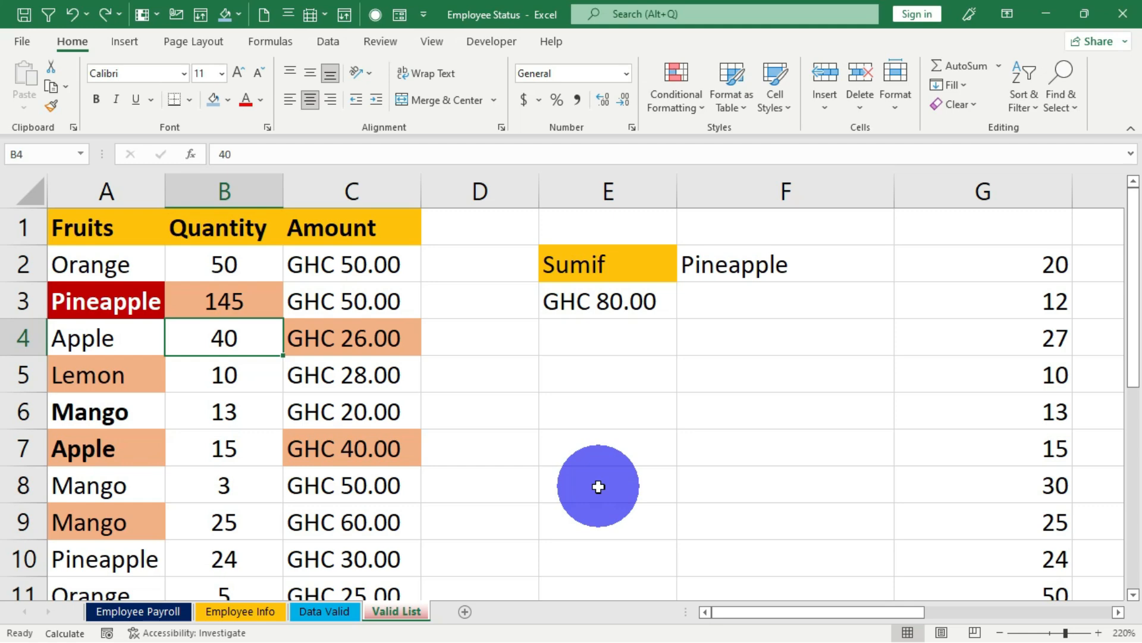
Insert a blank cell at B4 with Shift cells right, and undo the insertion
key("ctrl+shift+plus")
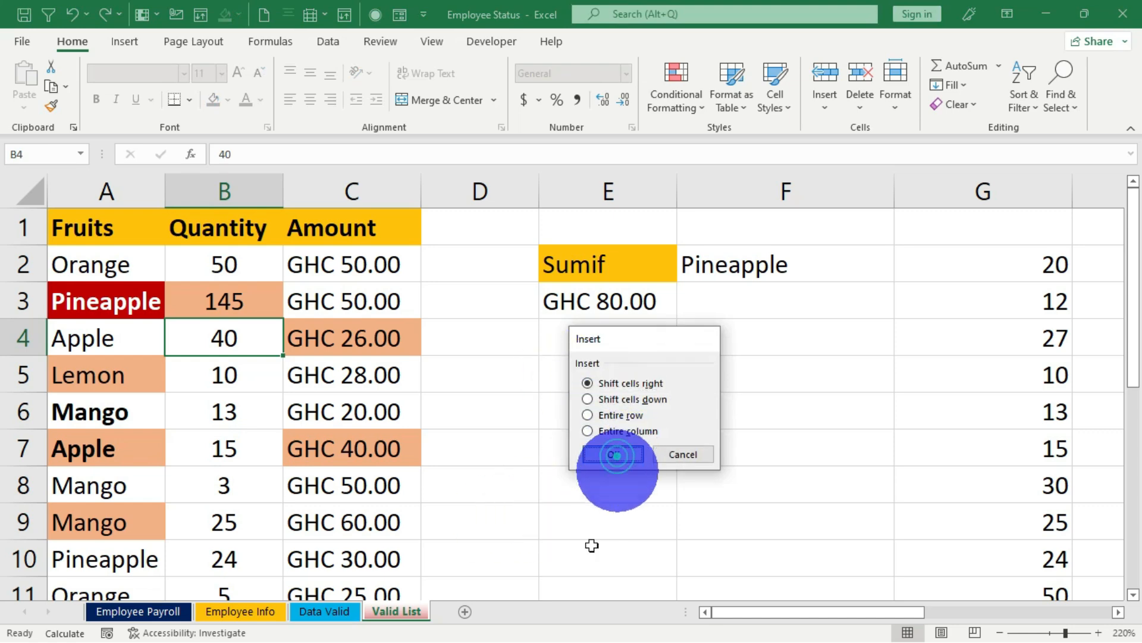
left_click(616, 456)
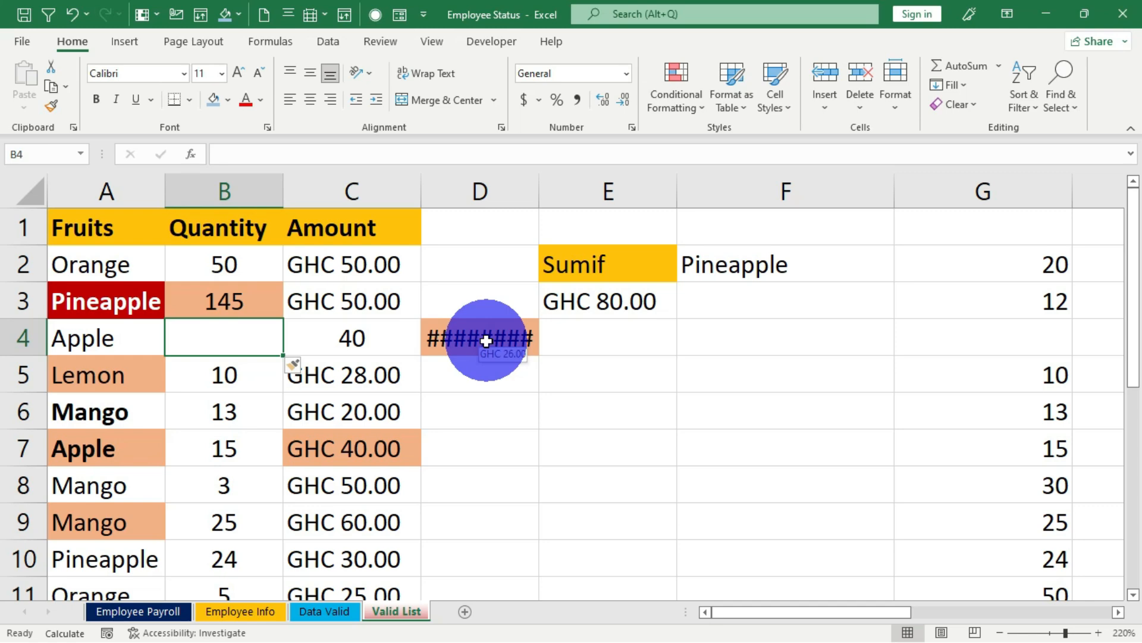
key("ctrl+z")
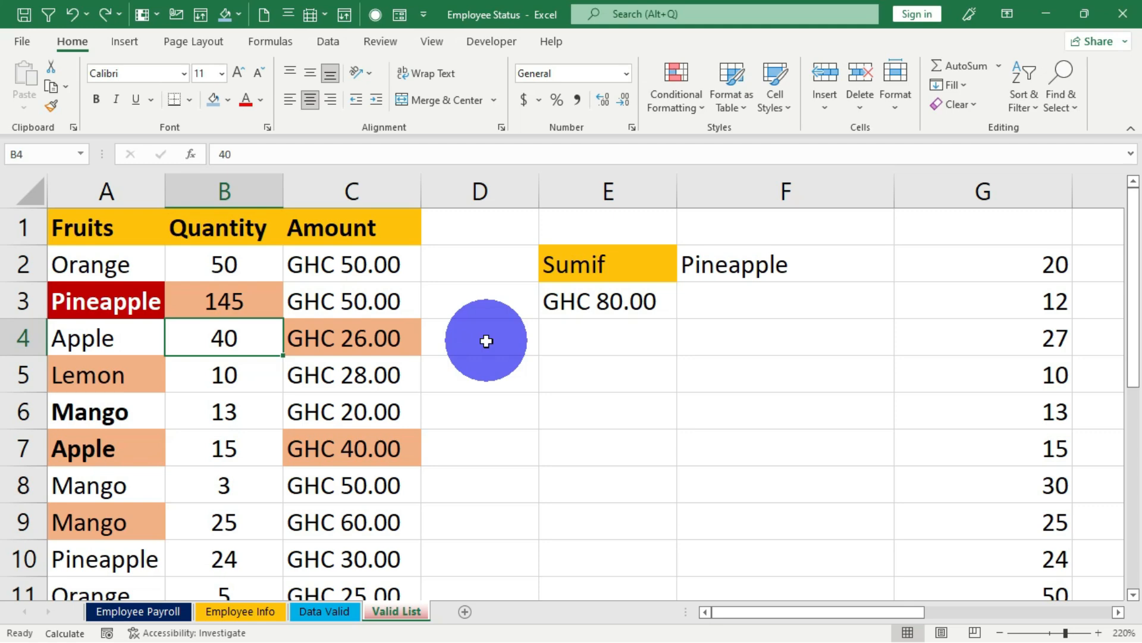
Select the whole Quantity column, insert a new column before it, and undo the insertion
key("ctrl+space")
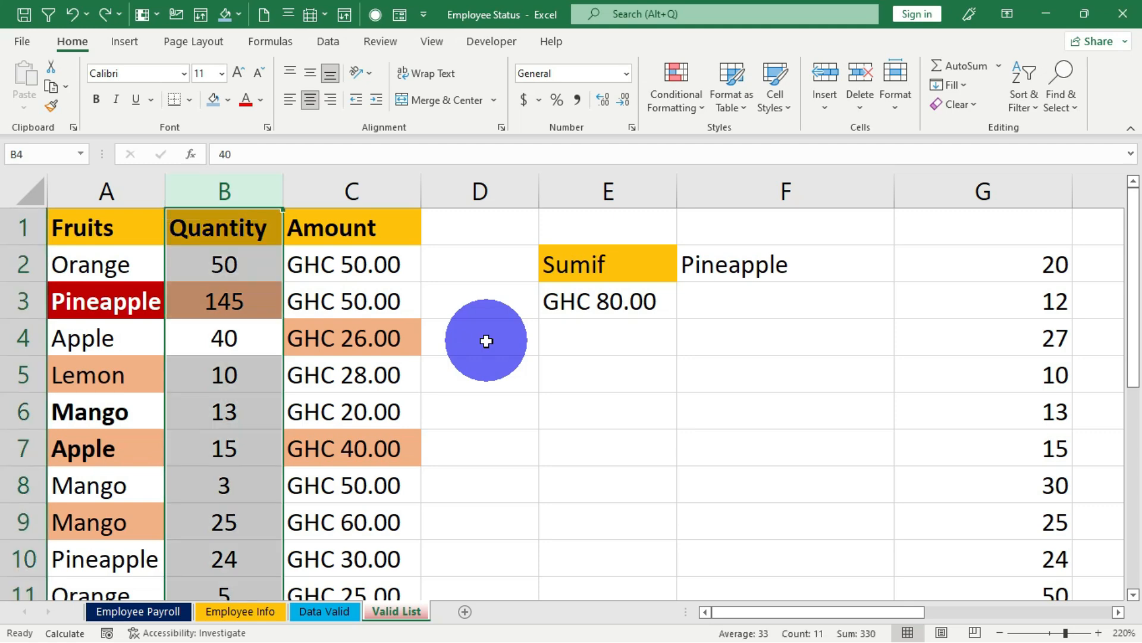
key("ctrl+shift+plus")
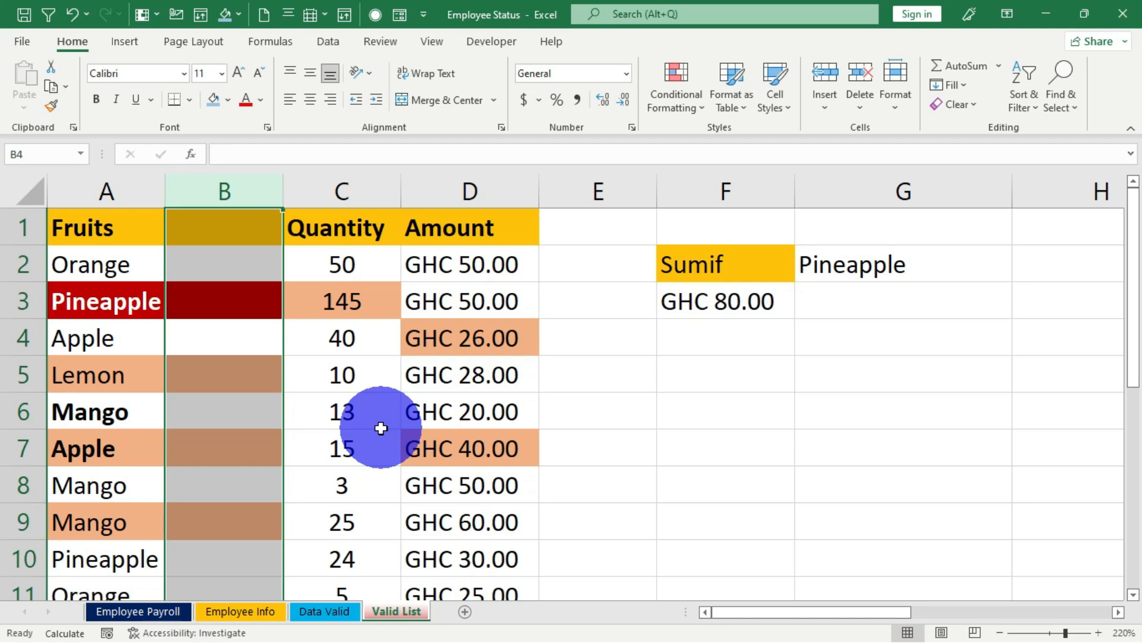
key("ctrl+z")
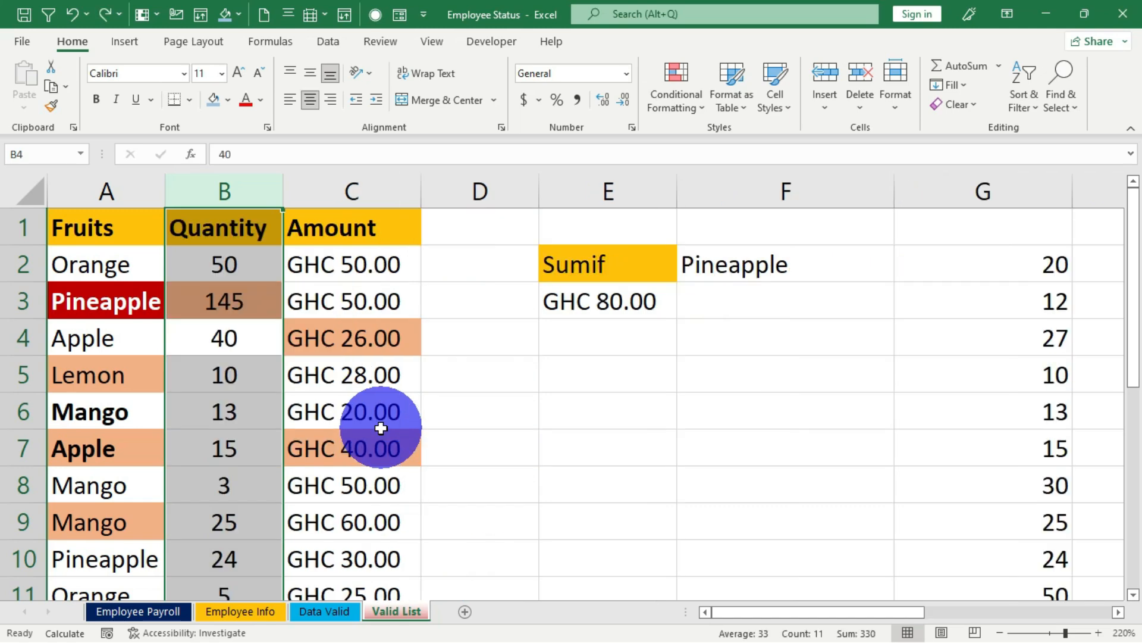
Select the whole of row 5 from cell B5, insert a new row above it, and undo the insertion
left_click(227, 376)
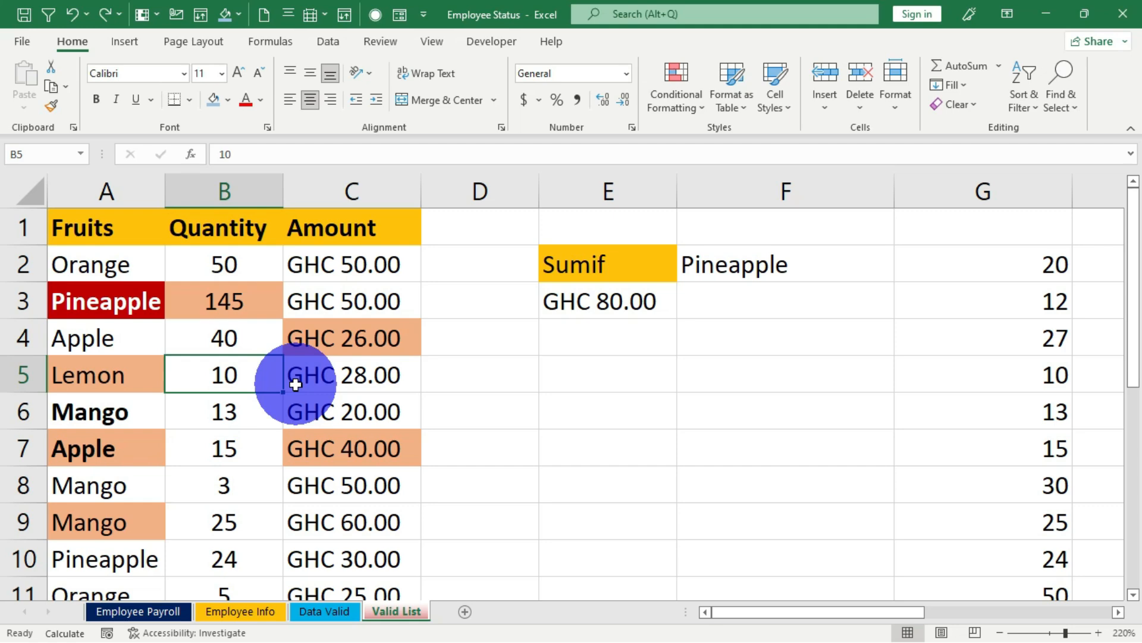
key("shift+space")
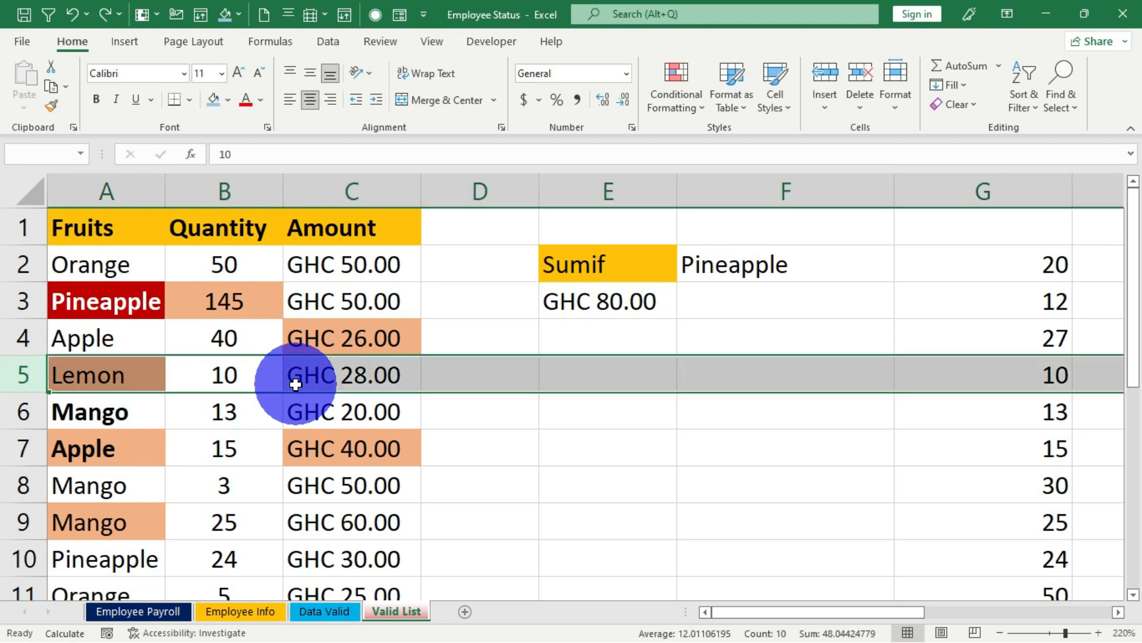
key("ctrl+shift+plus")
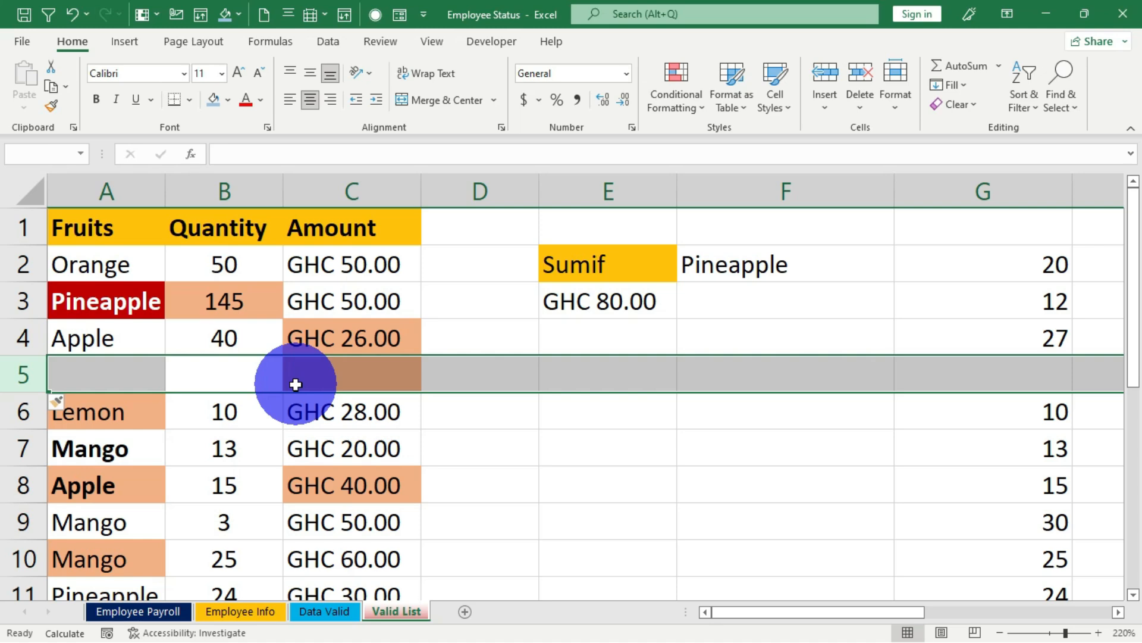
key("ctrl+z")
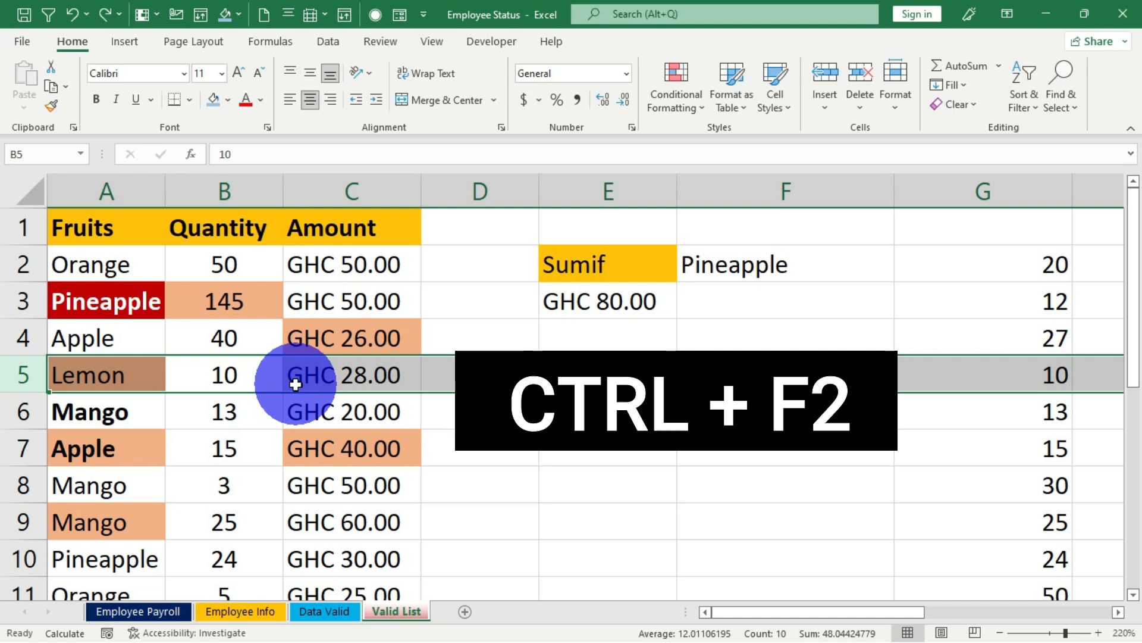
View the Valid List sheet's print preview and settings, and return to the worksheet
key("ctrl+F2")
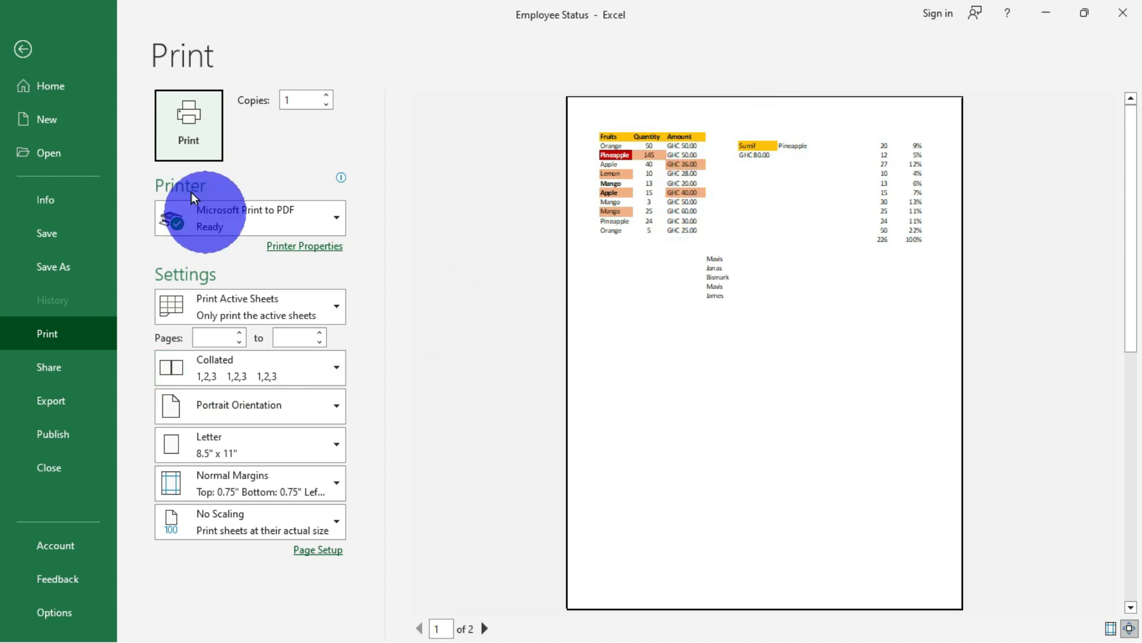
left_click(193, 127)
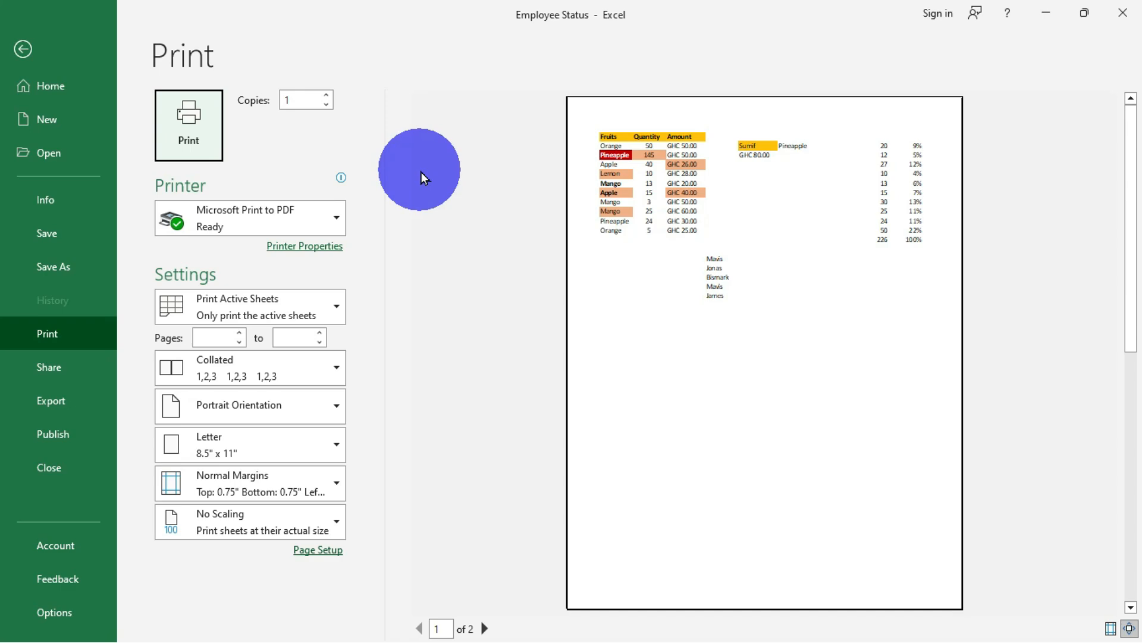
key("Escape")
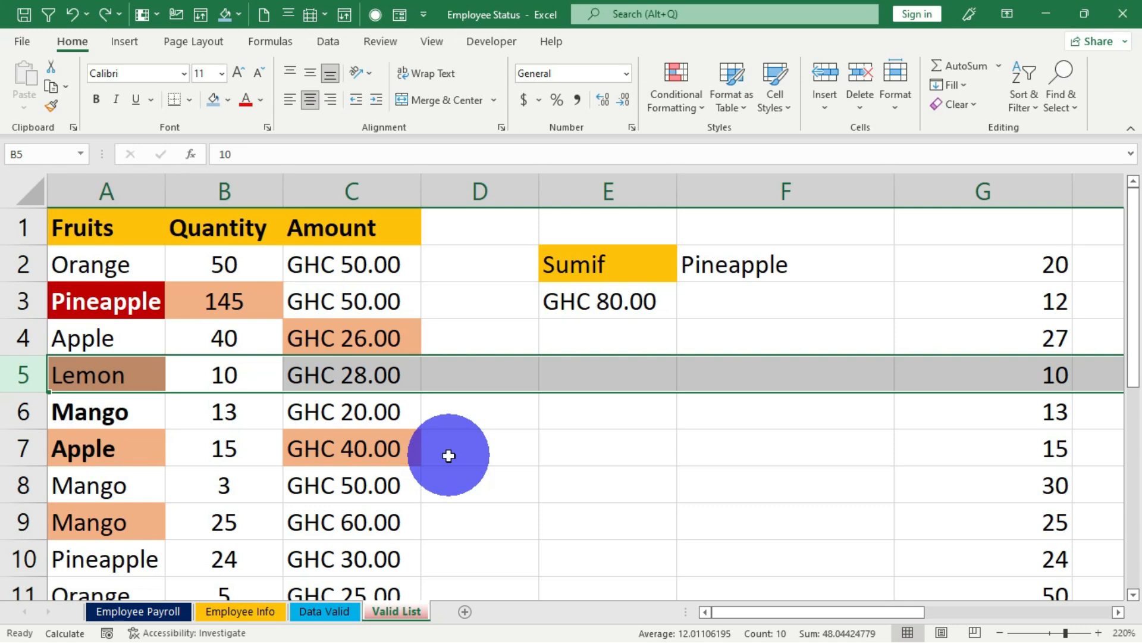
Format cell B2 as Currency in dollars and compare its number format with that of cell B3
left_click(223, 260)
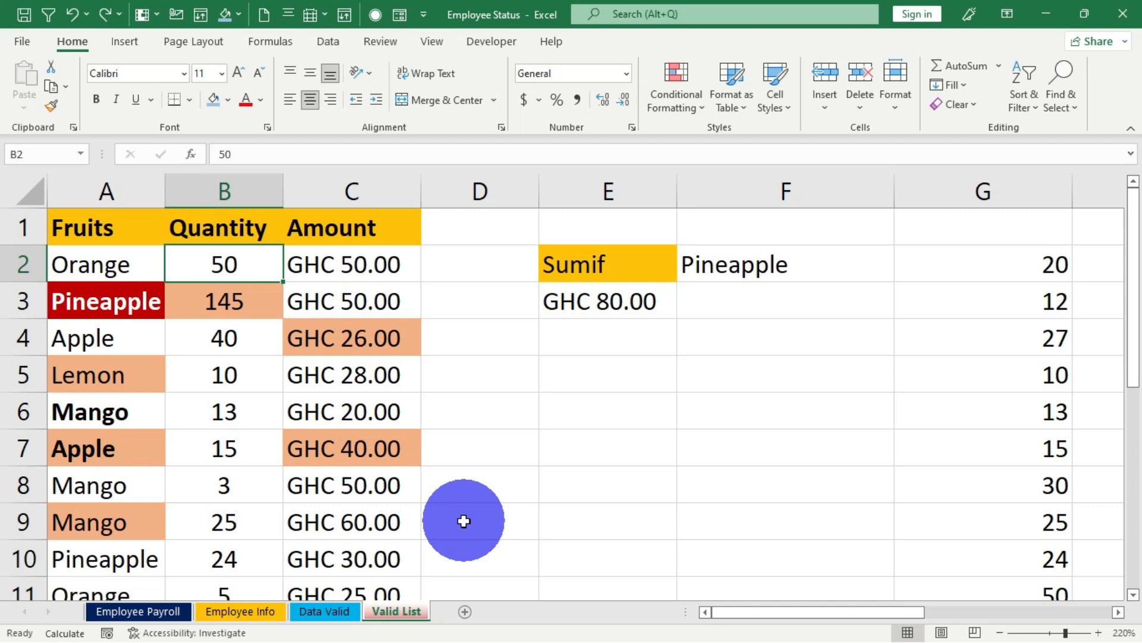
key("ctrl+shift+4")
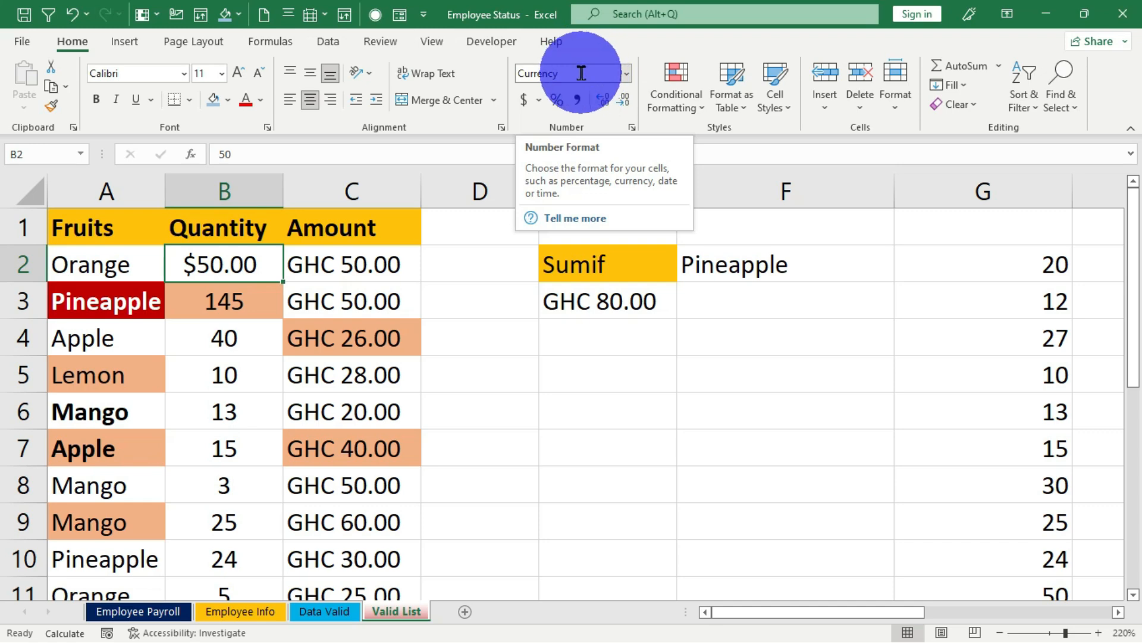
left_click(235, 307)
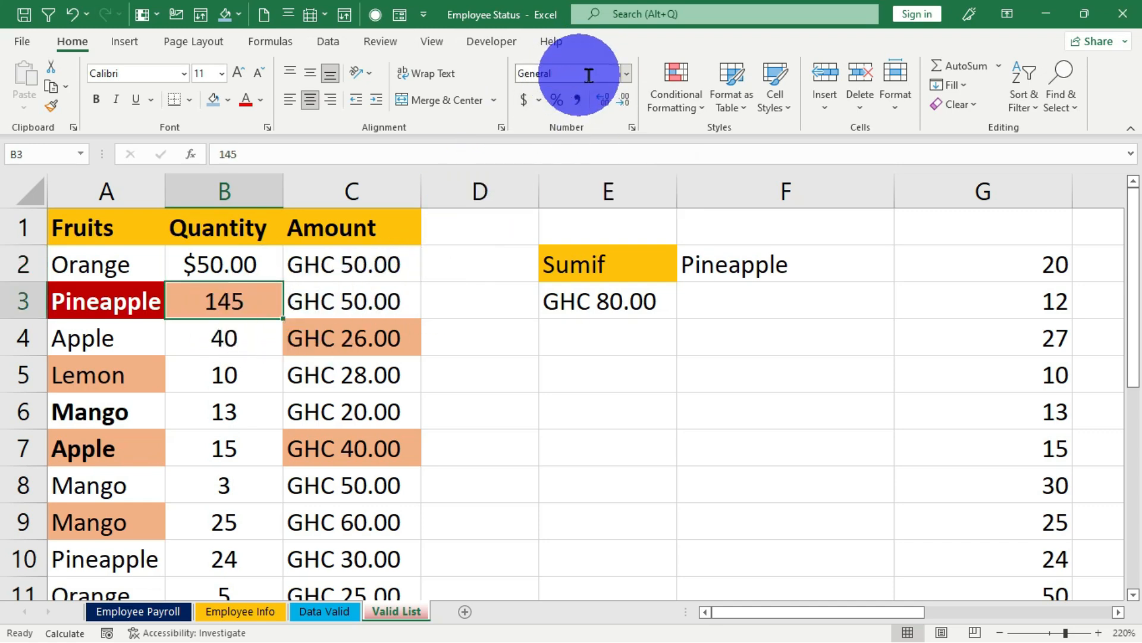
left_click(229, 272)
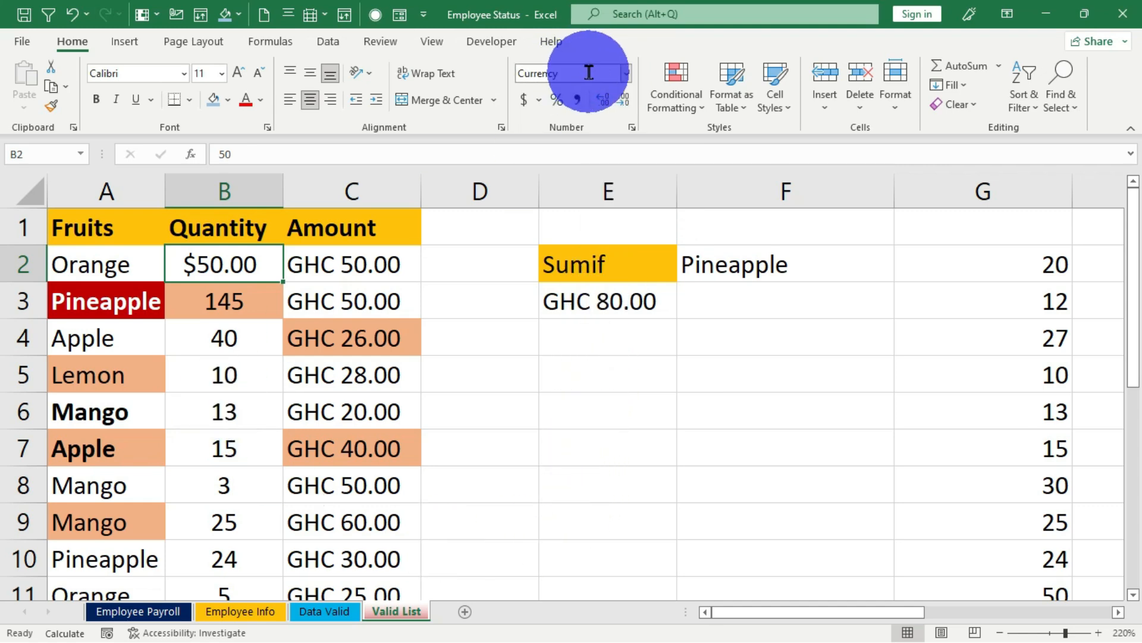
Format cell B3 as Percentage and select cell B5
left_click(241, 307)
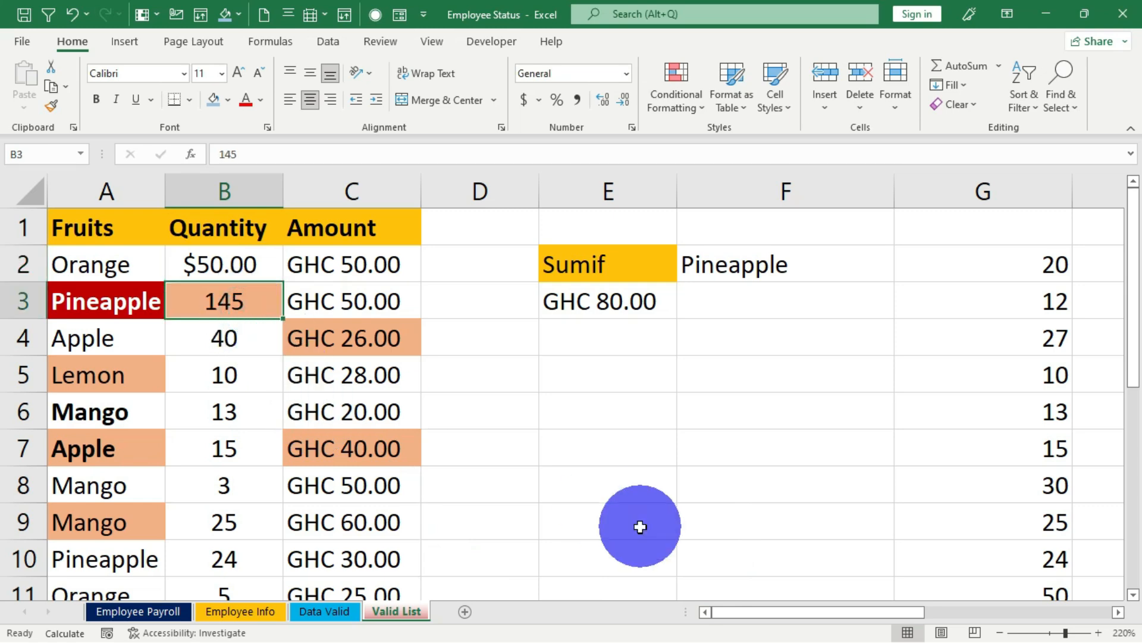
key("ctrl+shift+5")
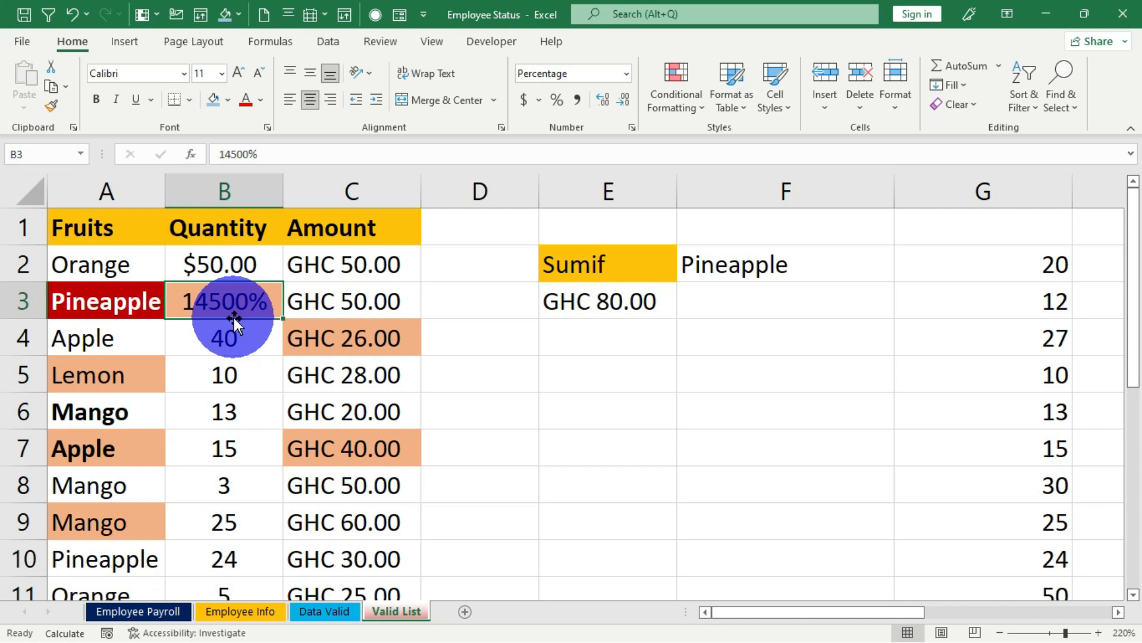
left_click(226, 373)
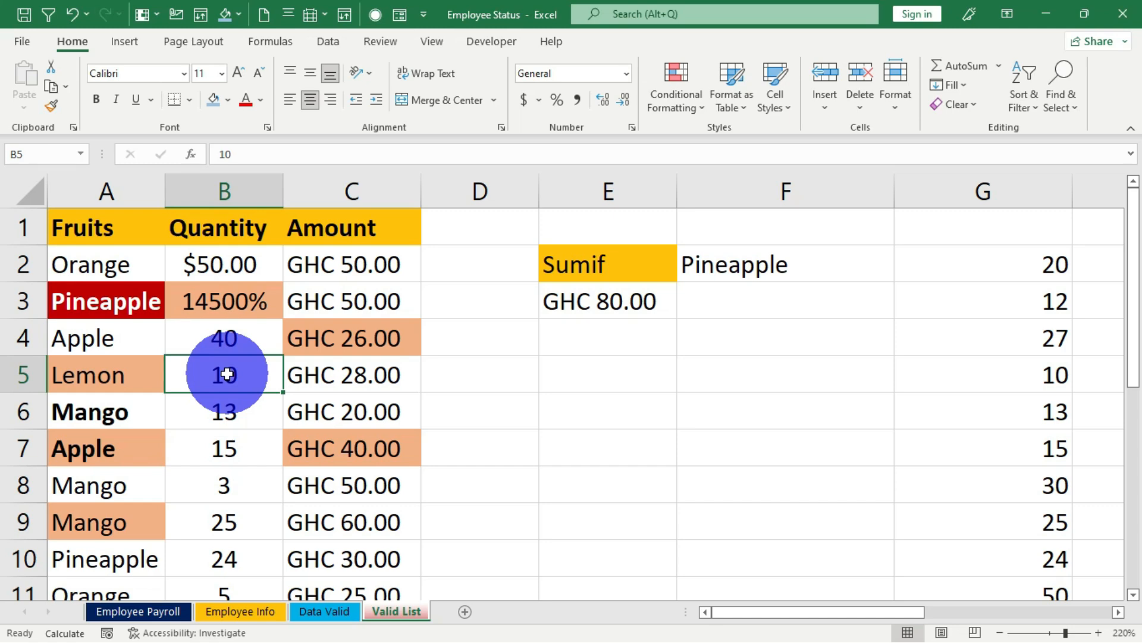
Format cell B5 as a day-month-year date, undo the formatting, and redo it
key("ctrl+shift+3")
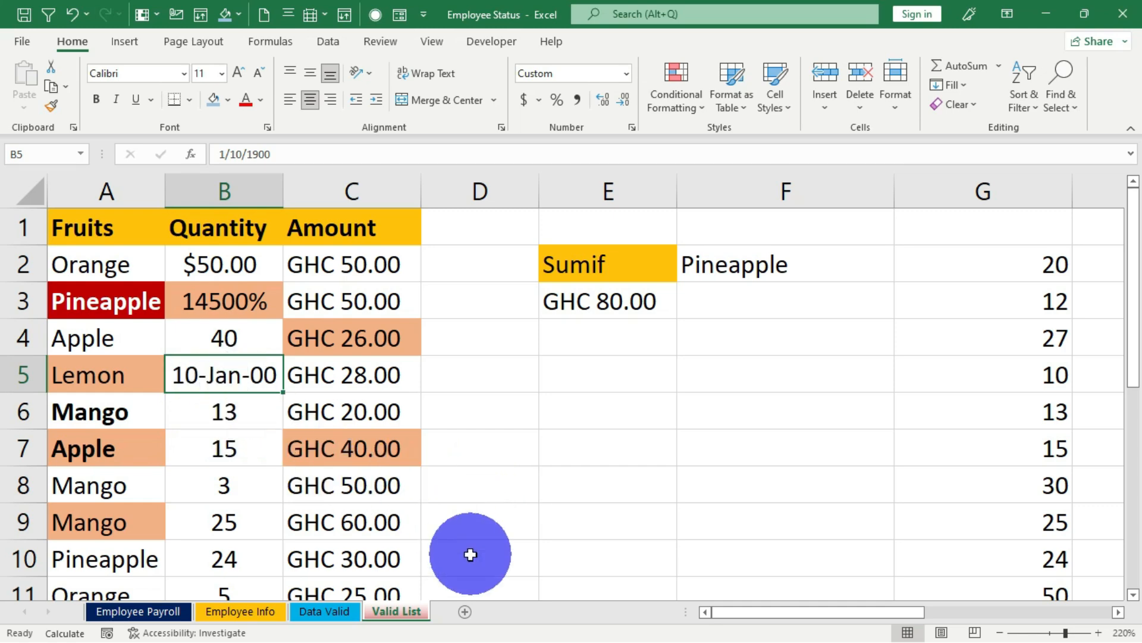
key("ctrl+z")
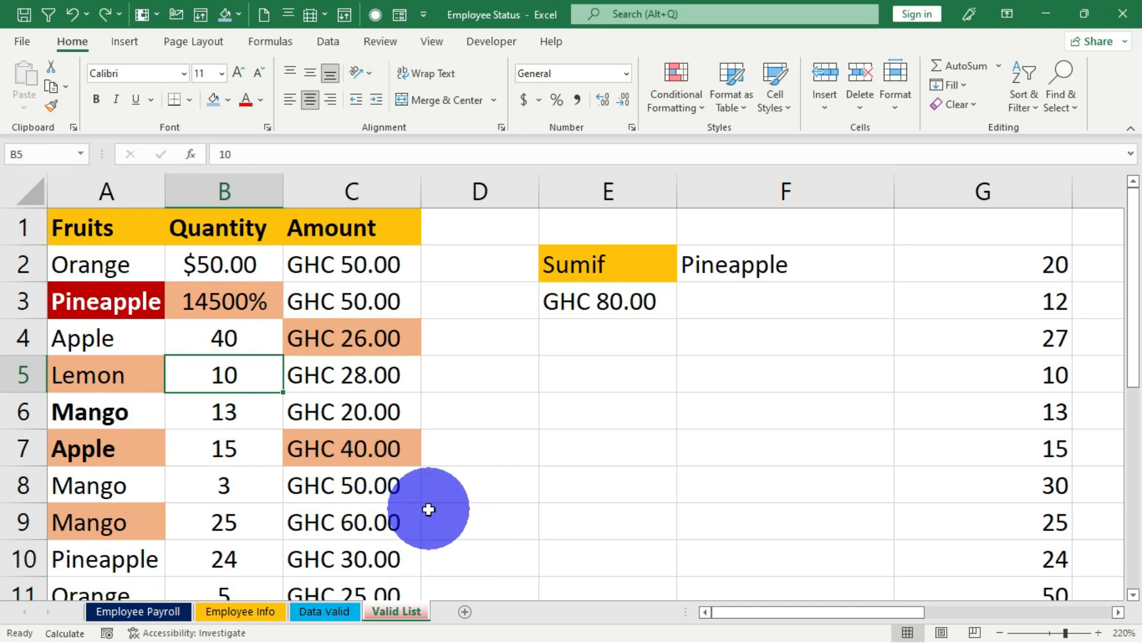
key("ctrl+y")
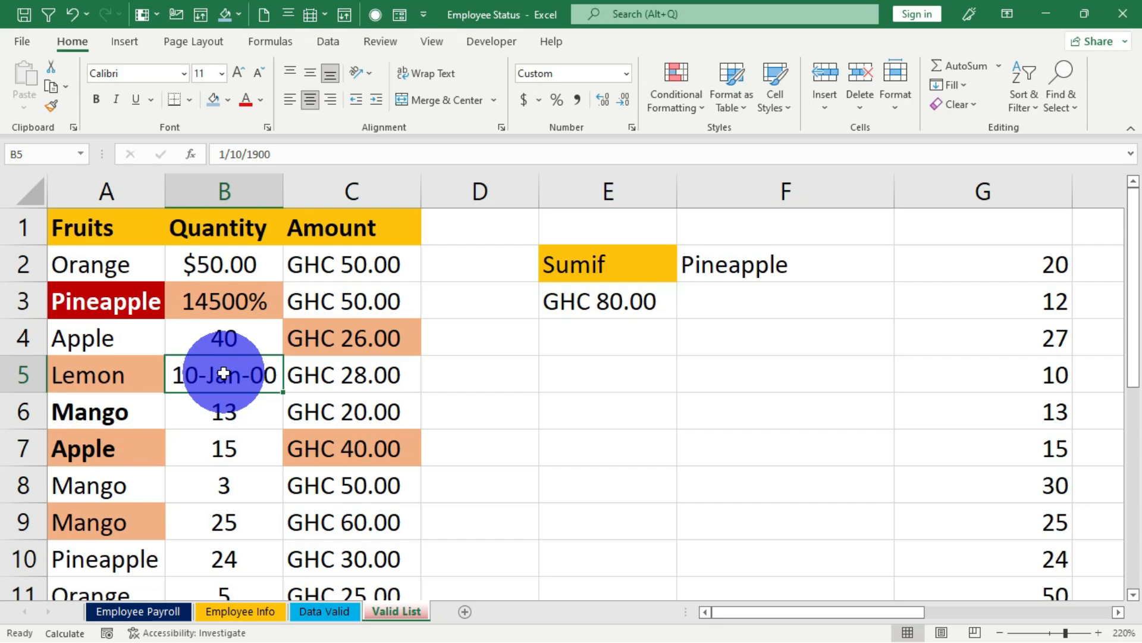
View the print preview of the Valid List sheet and return to the worksheet
key("ctrl+p")
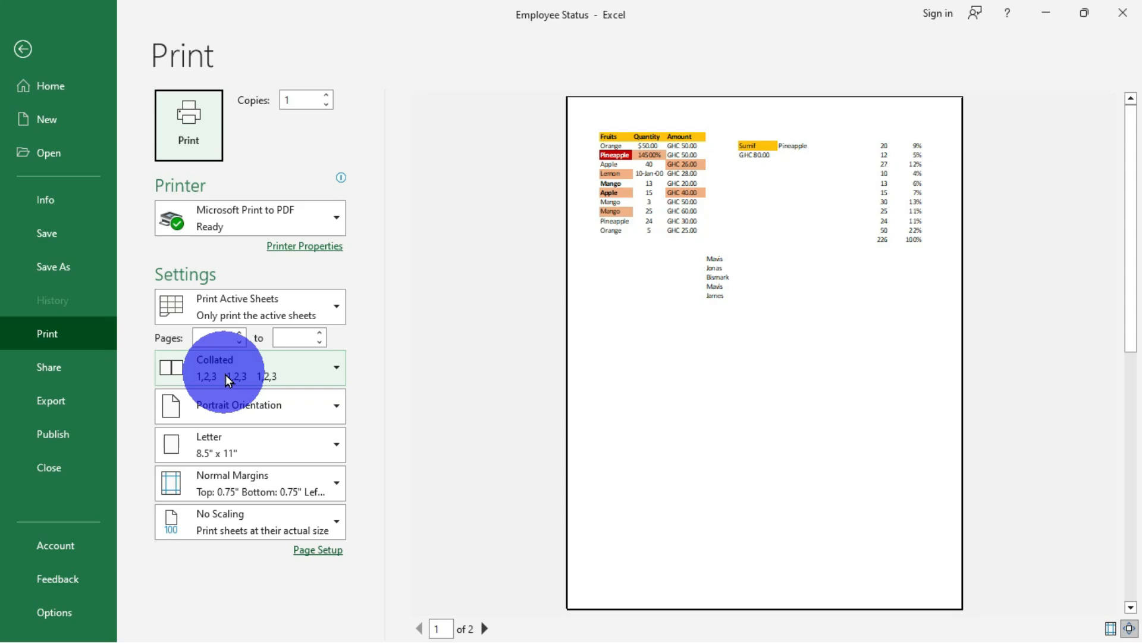
key("Escape")
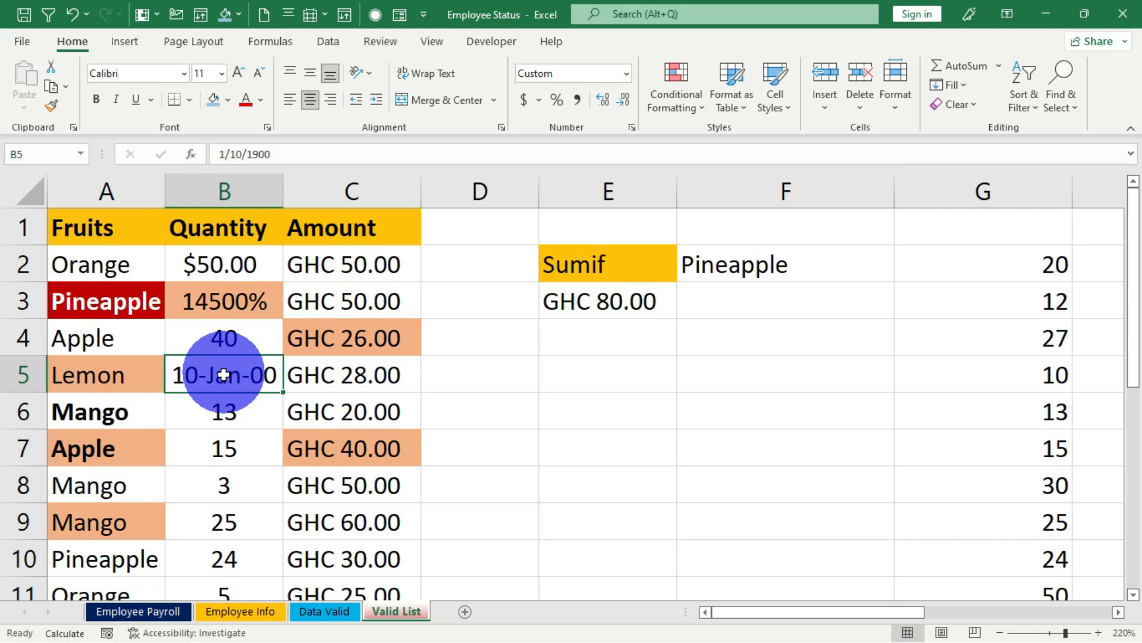
Select cell A5, move across to C5, and jump along row 5 to the next filled cell, G5
left_click(85, 377)
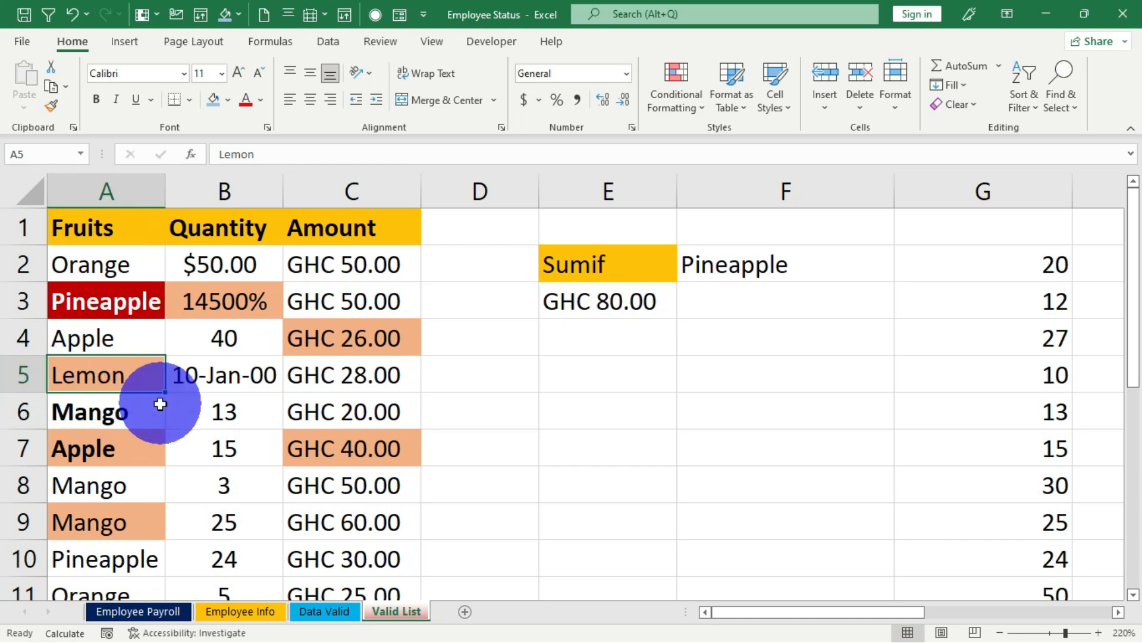
key("Right")
key("Right")
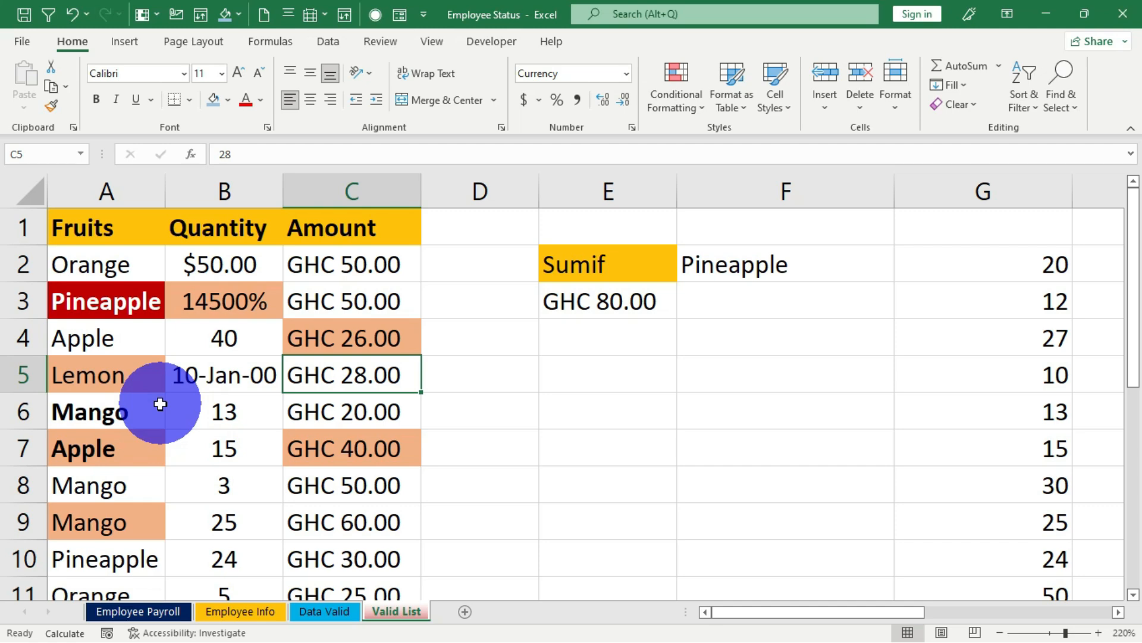
key("ctrl+Right")
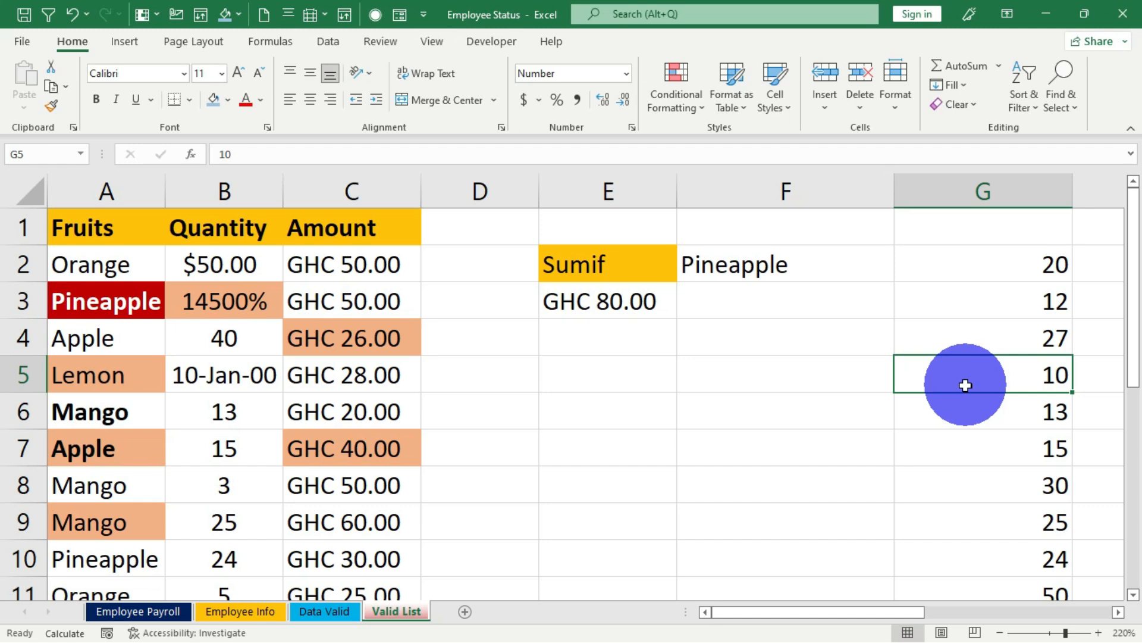
Move cell by cell along row 5 from G5 through the name and weekday columns to O5
key("Right")
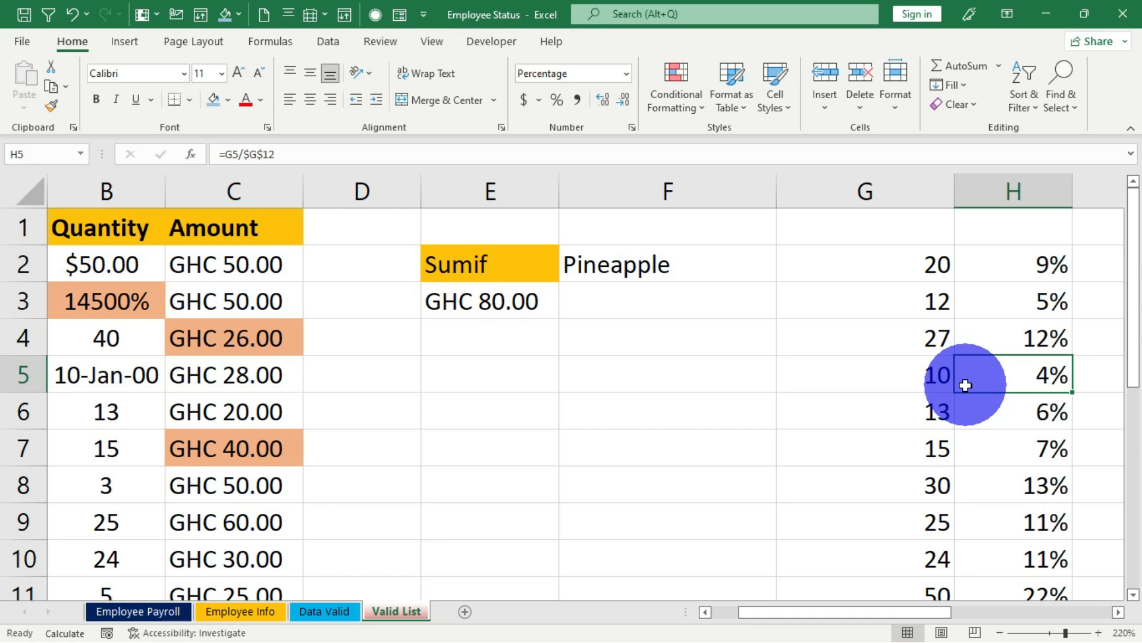
key("Right")
key("Right")
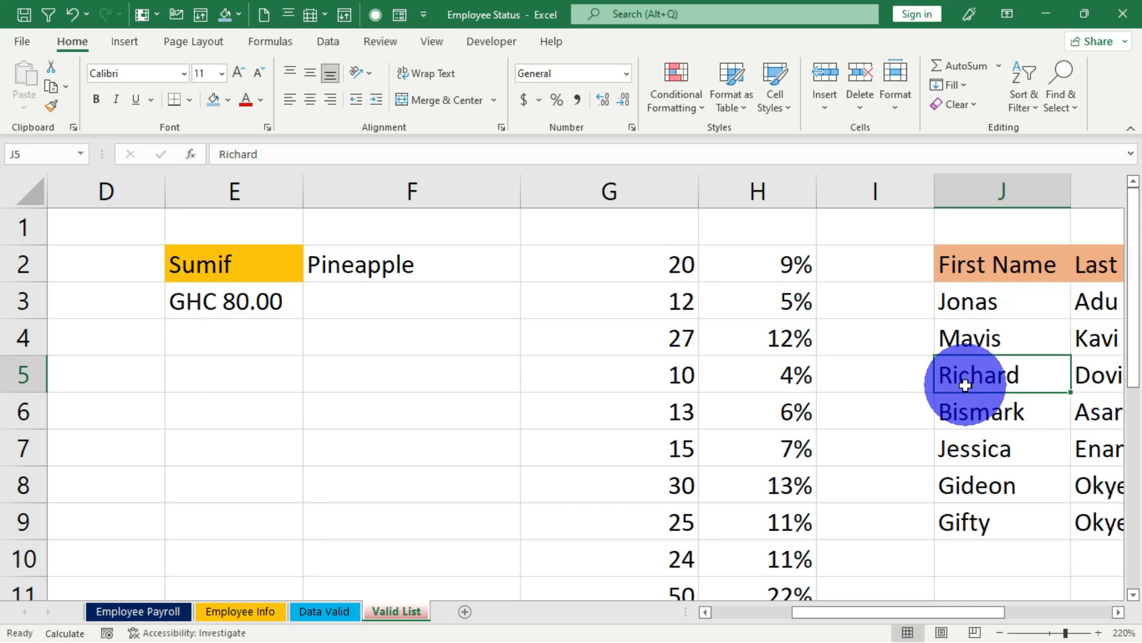
key("Right")
key("Right")
key("Right")
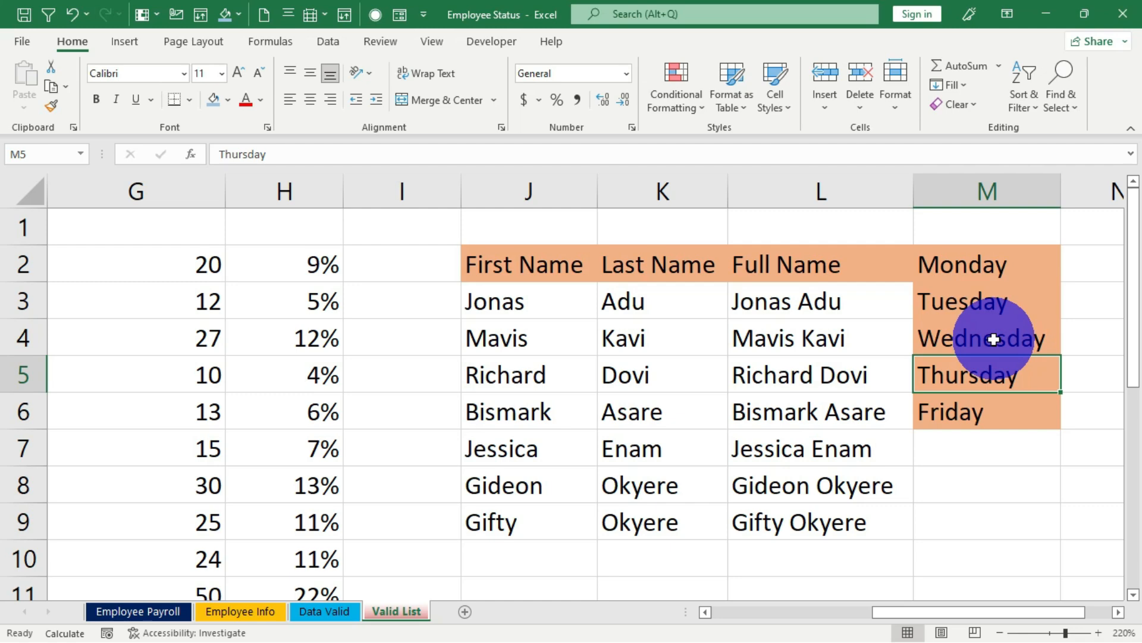
key("Right")
key("Right")
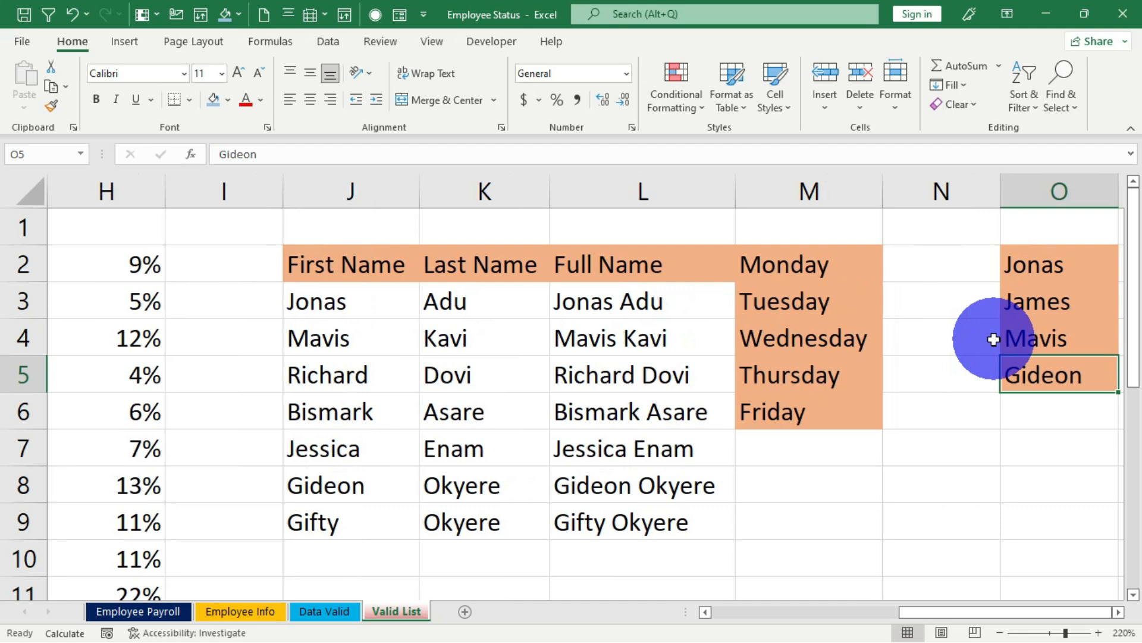
Jump from O5 to the sheet's last column at XFD5, and jump back through row 5's data blocks to A5
key("ctrl+Right")
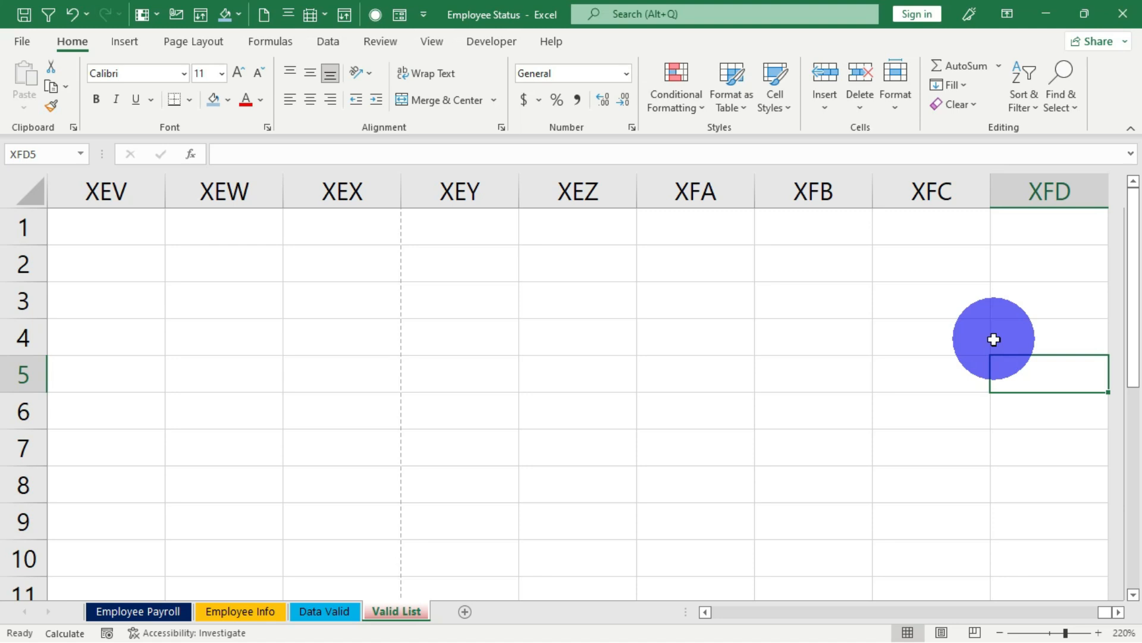
key("ctrl+Left")
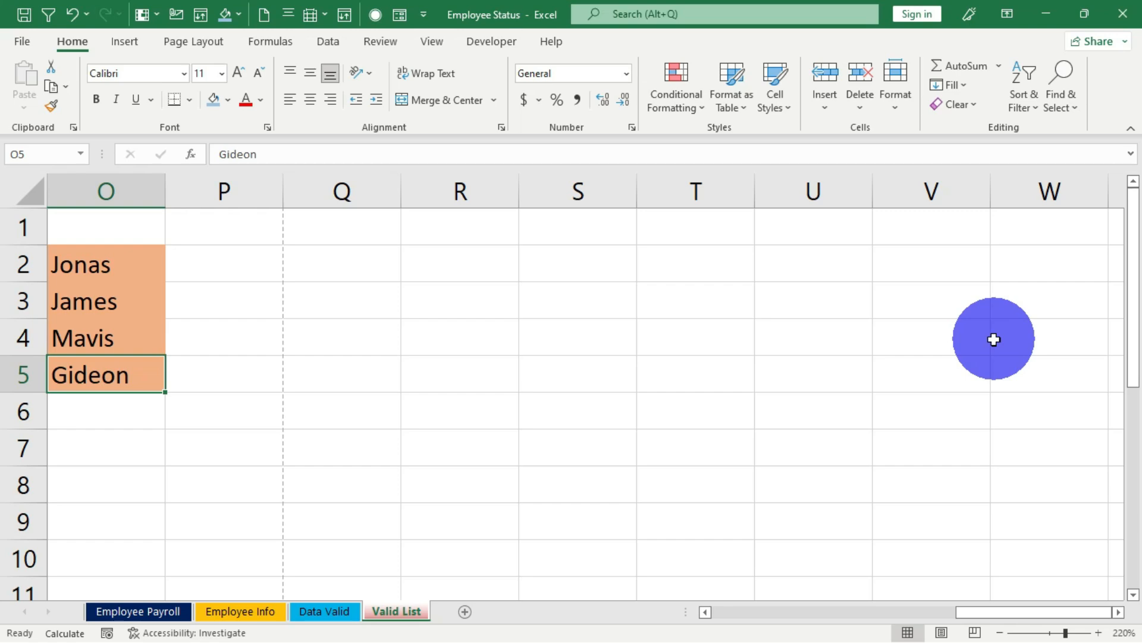
key("ctrl+Left")
key("ctrl+Left")
key("ctrl+Left")
key("ctrl+Left")
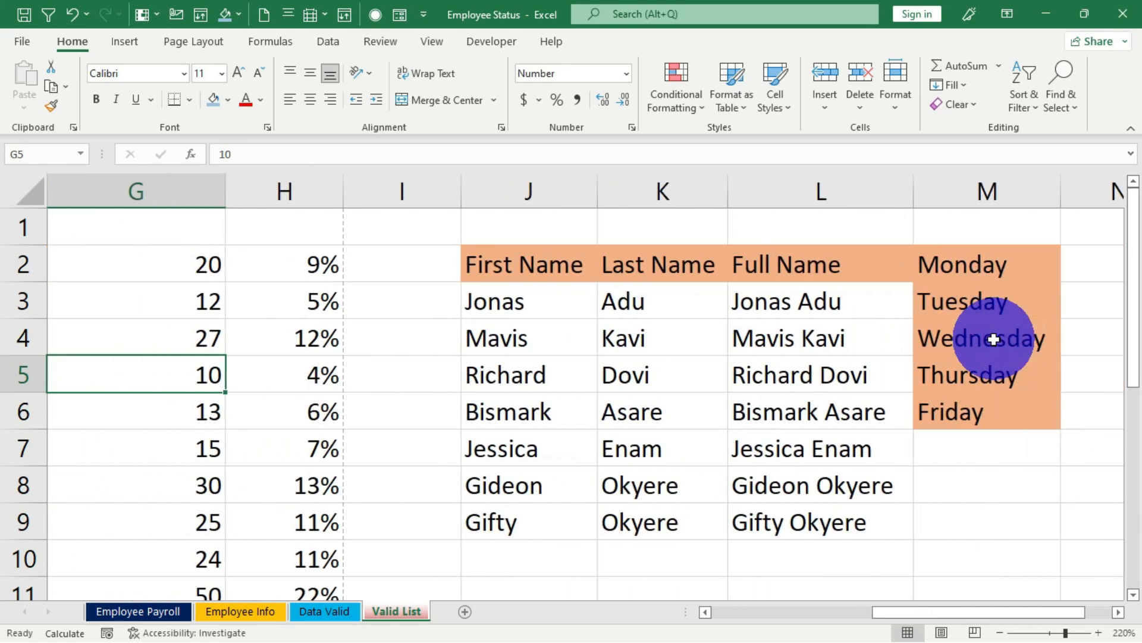
key("ctrl+Left")
key("ctrl+Left")
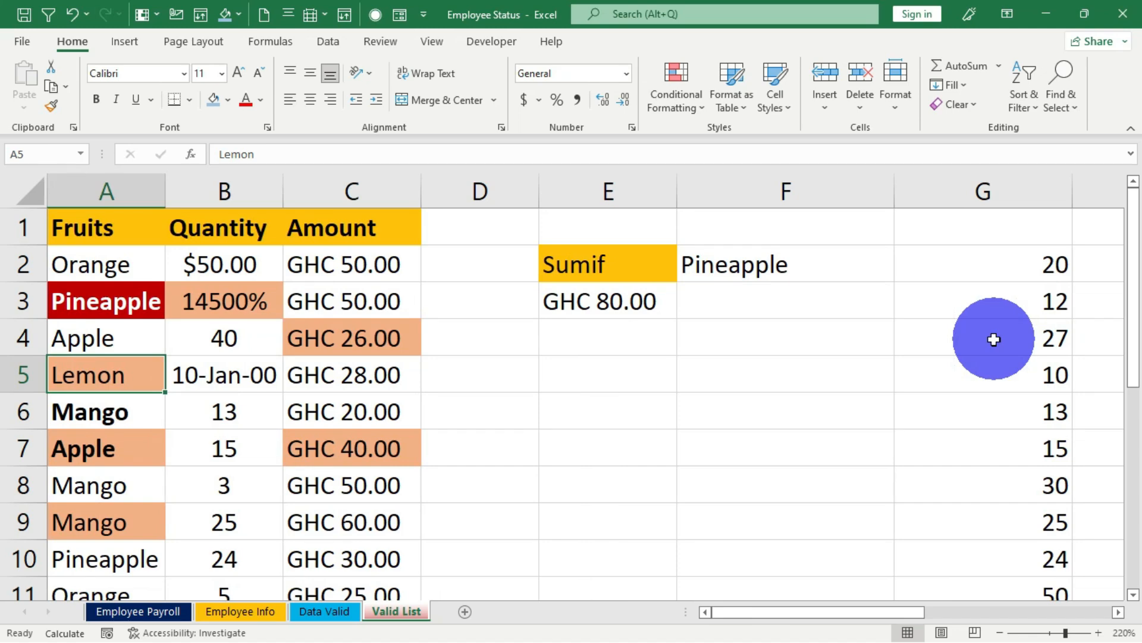